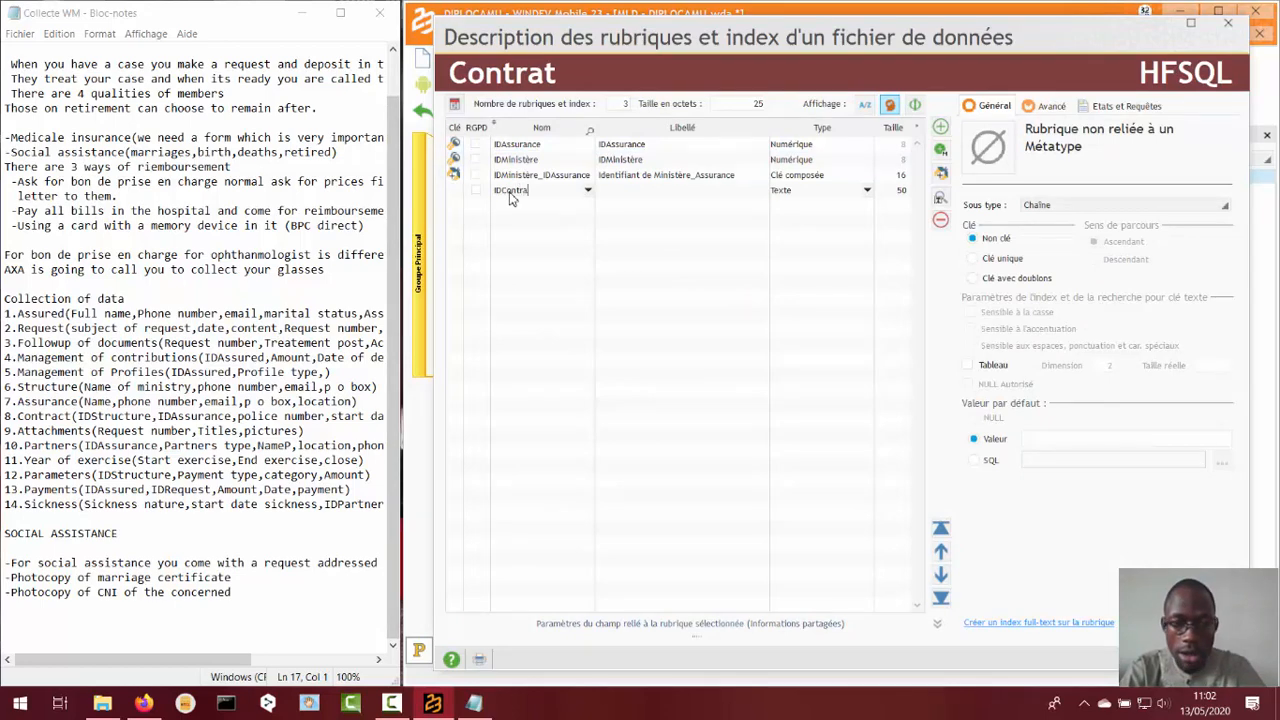
# Step: Set the IDContrat field's type to Id. automatique and move the field to the top of the Contrat field list
pyautogui.click(868, 191)
pyautogui.click(867, 191)
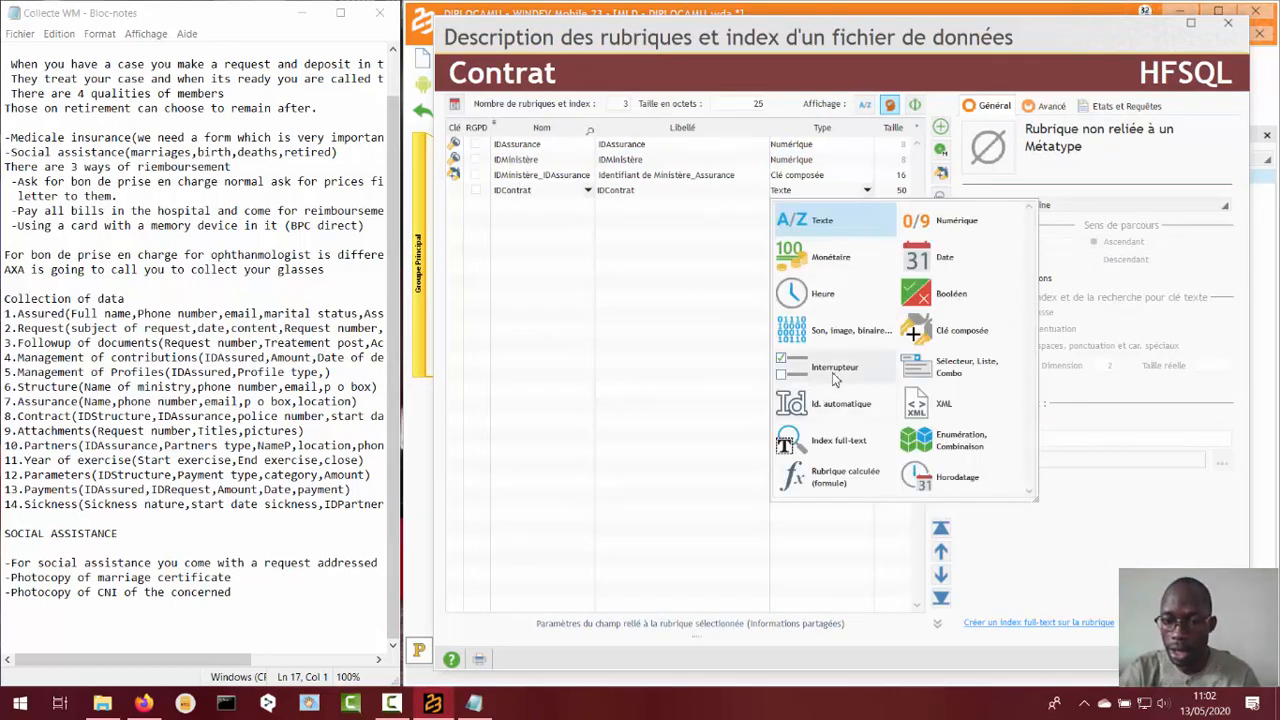
pyautogui.click(828, 405)
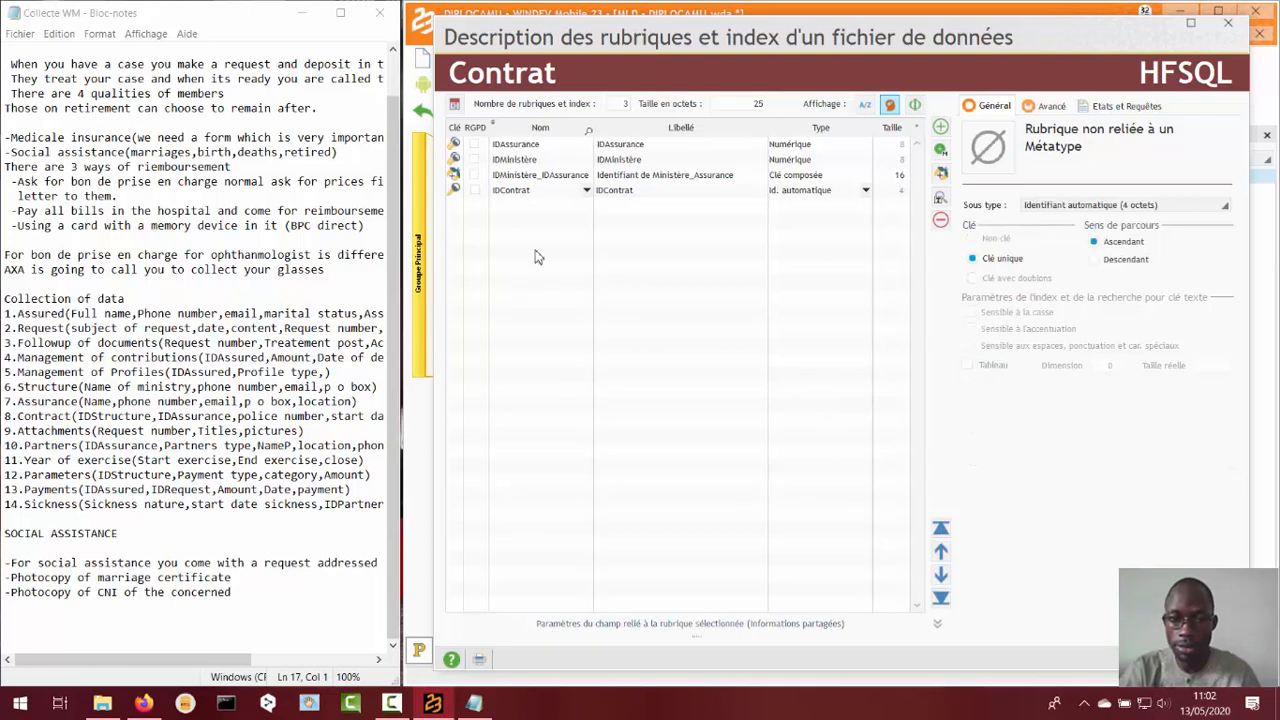
pyautogui.click(509, 208)
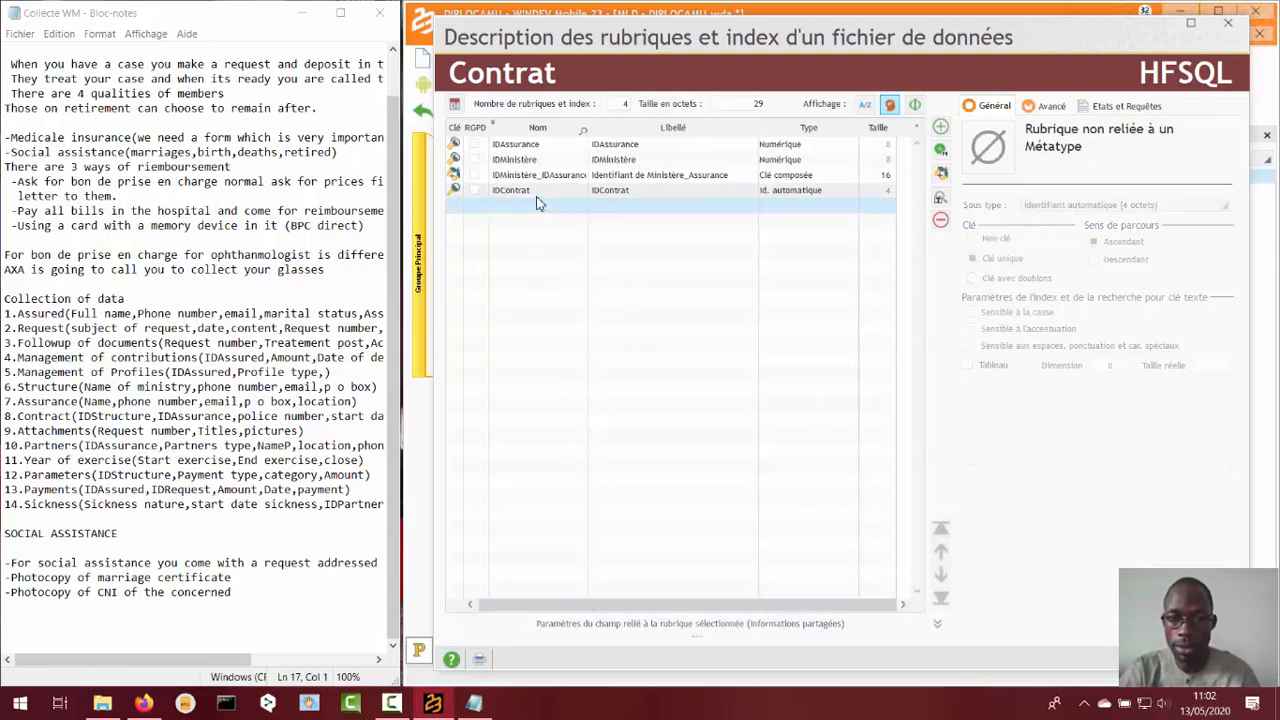
pyautogui.click(536, 196)
pyautogui.click(940, 528)
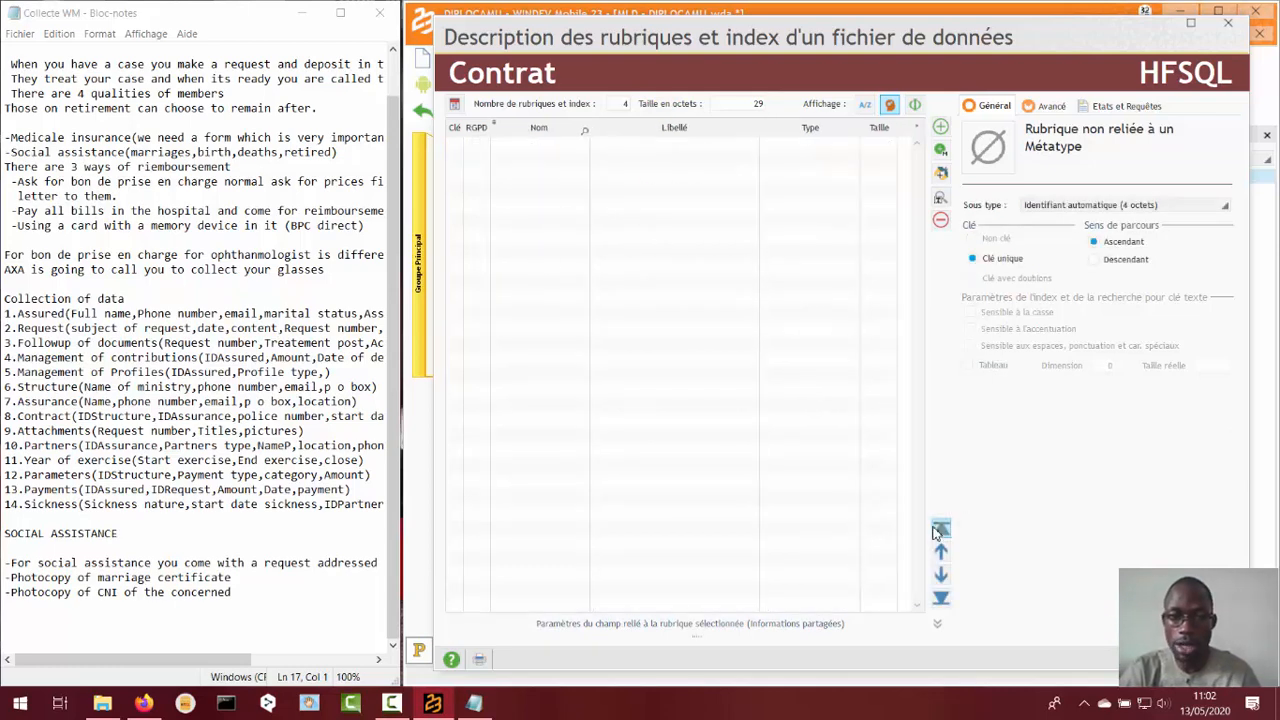
# Step: Add a text field named Police_Assurance to Contrat, with the label "N° Police Assurance"
pyautogui.click(546, 207)
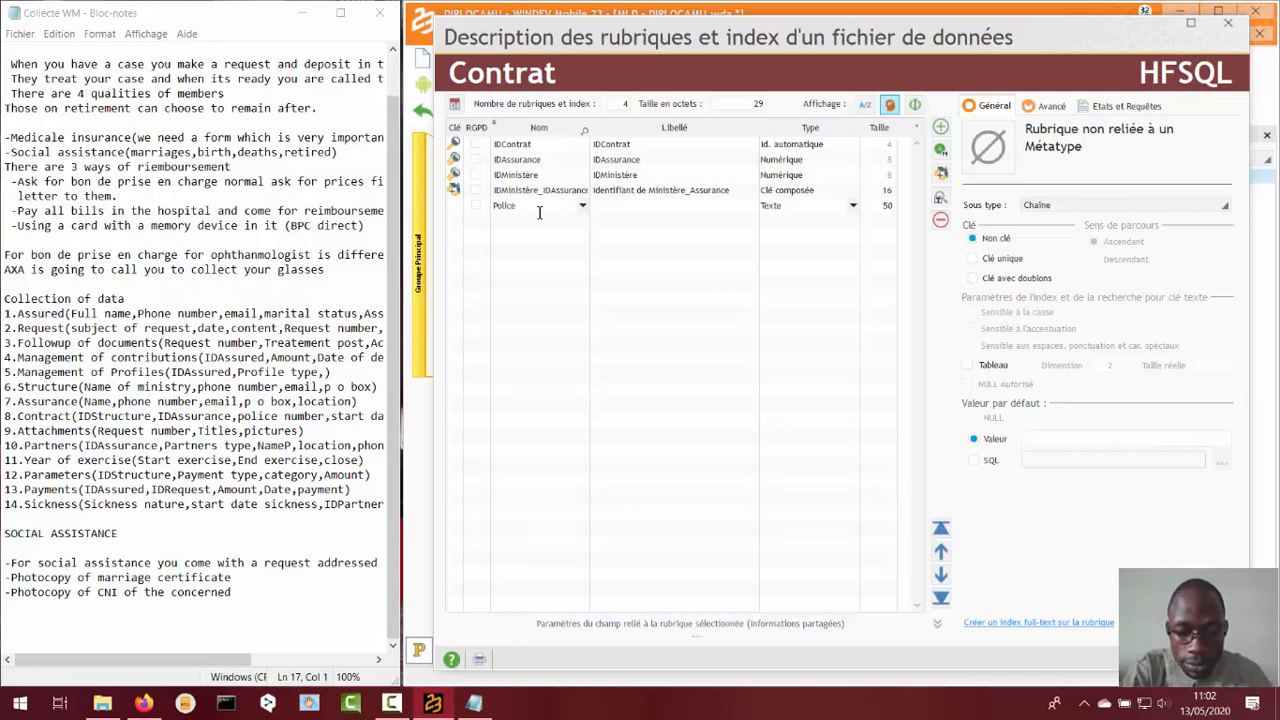
pyautogui.write('Police_Assurance')
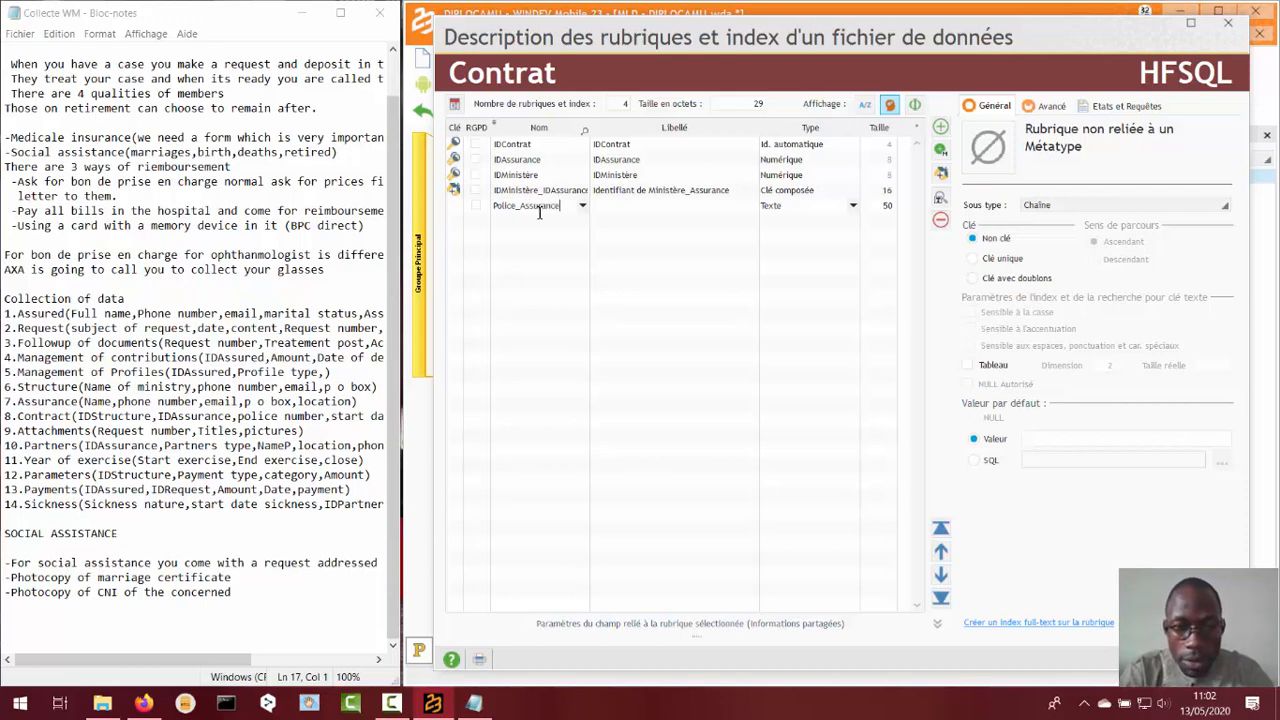
pyautogui.press('Return')
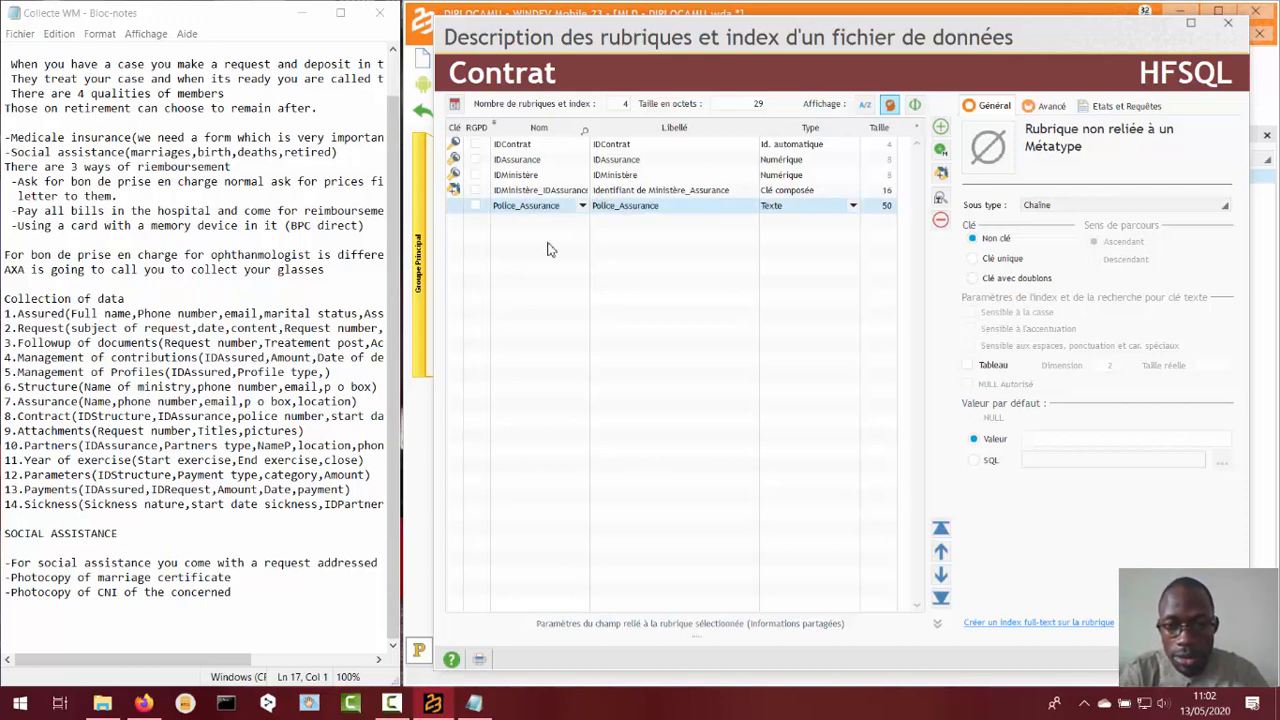
pyautogui.click(617, 208)
pyautogui.click(623, 206)
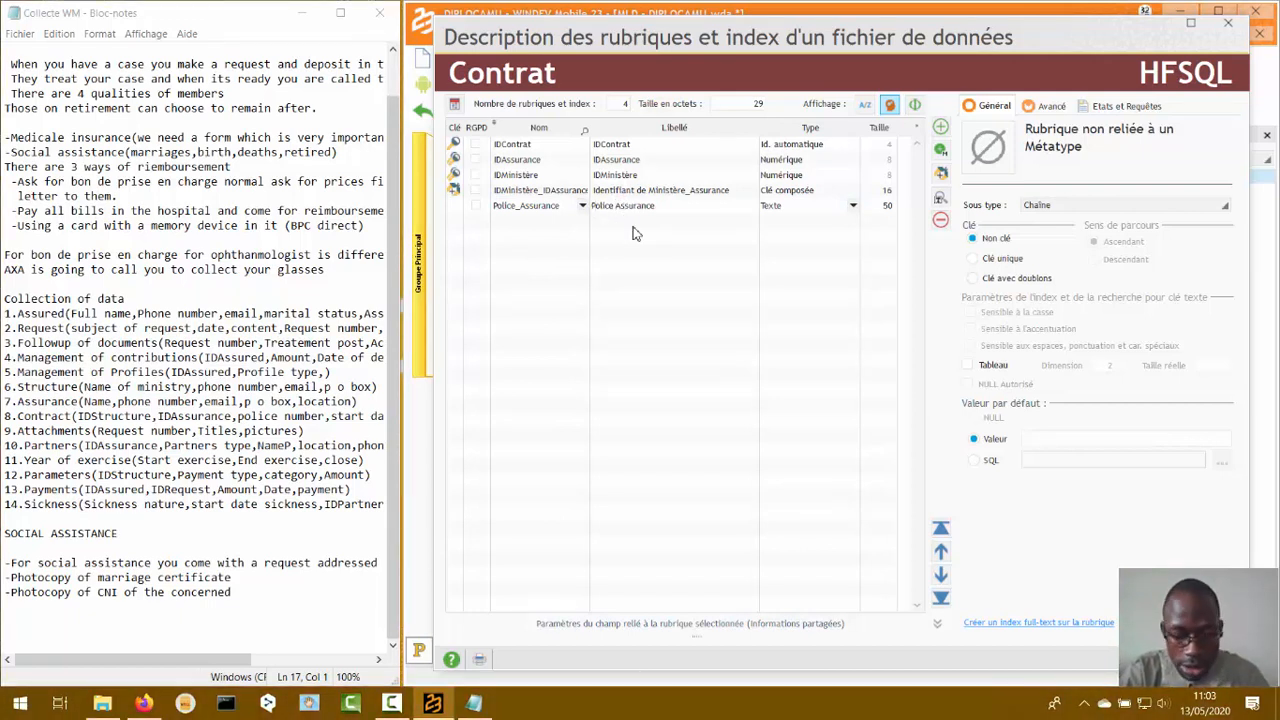
pyautogui.write('N°')
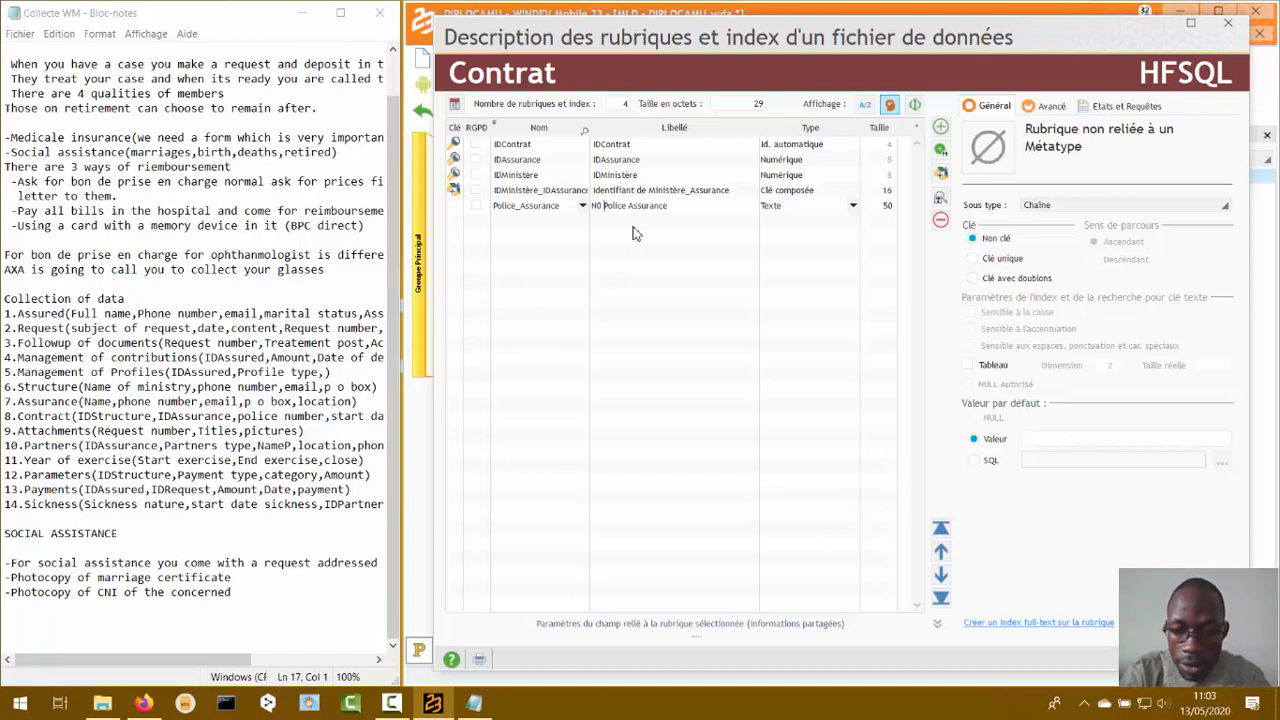
pyautogui.press('BackSpace')
pyautogui.press('BackSpace')
pyautogui.write('°')
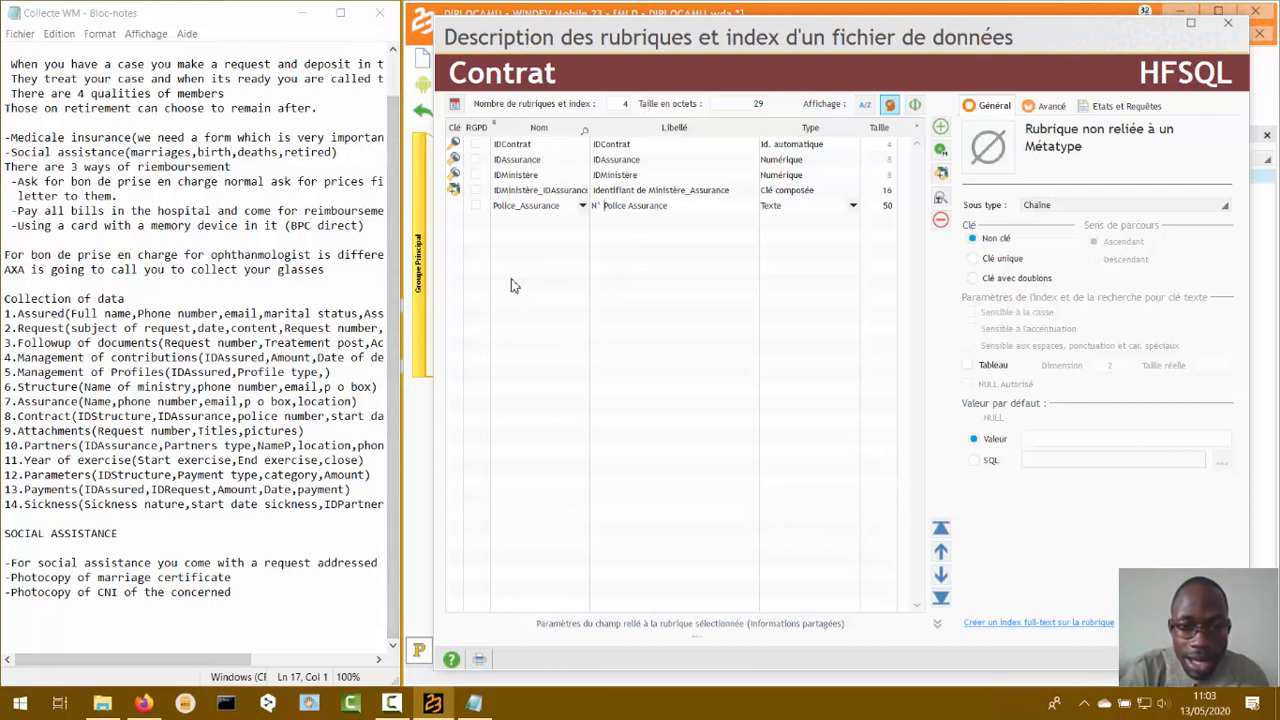
# Step: Add a field named Date_Début to Contrat, labelled "Date Début de contrat", with the type Date
pyautogui.click(515, 222)
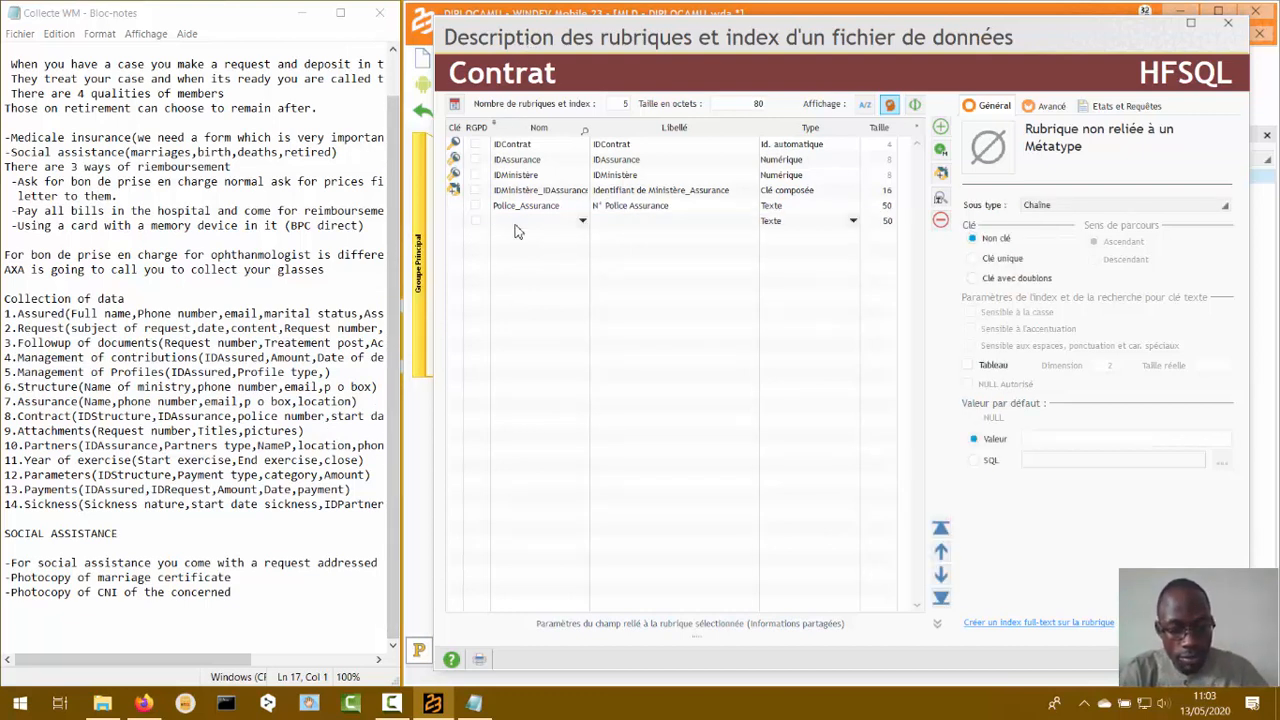
pyautogui.write('Date_Début')
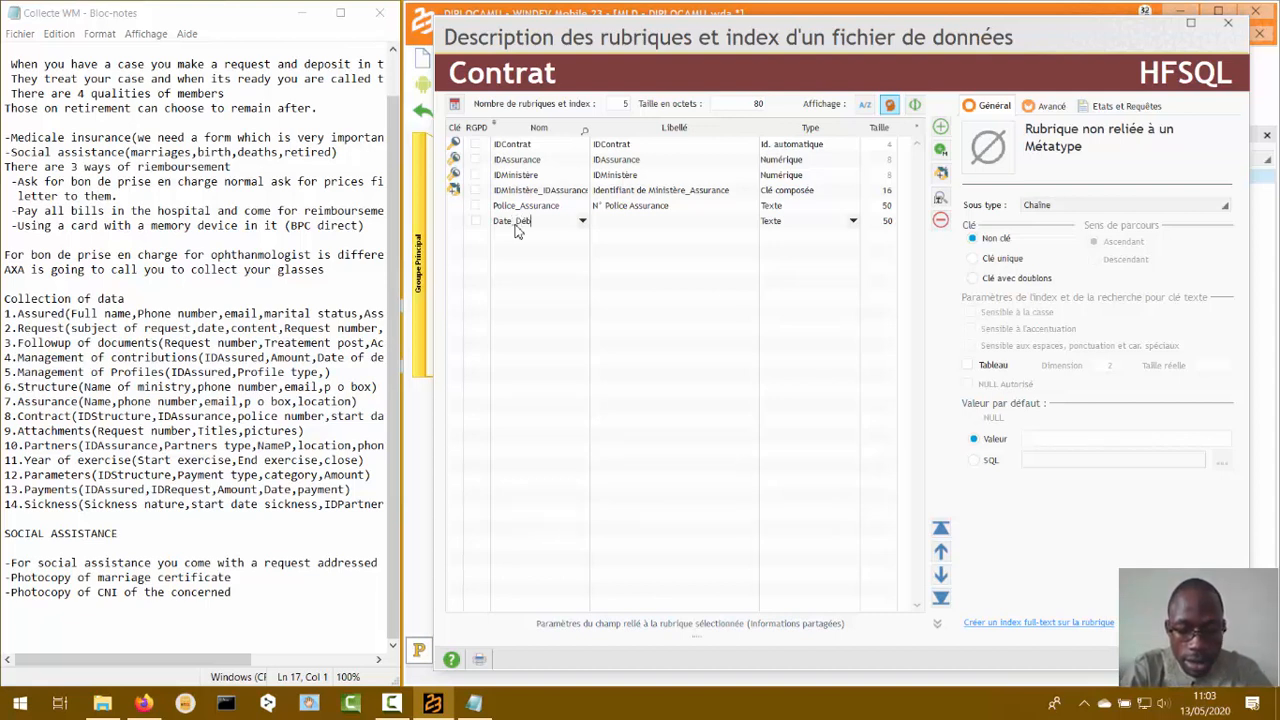
pyautogui.click(620, 222)
pyautogui.click(615, 223)
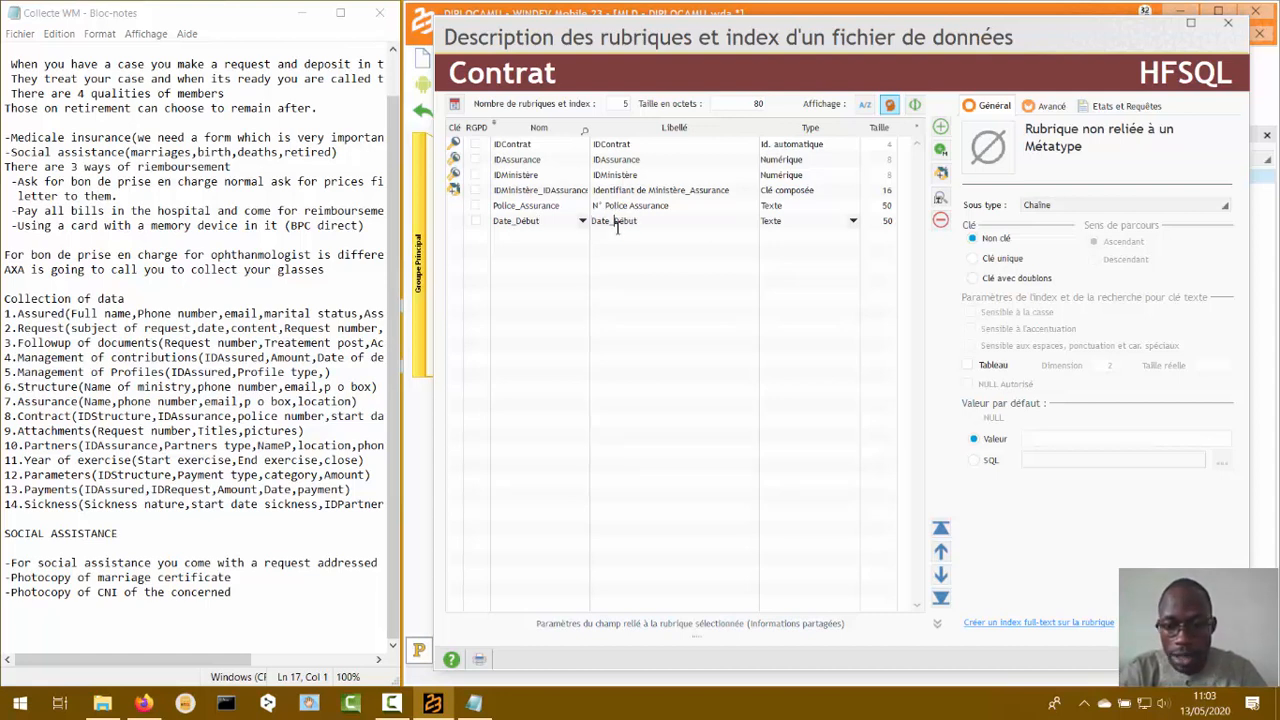
pyautogui.press('BackSpace')
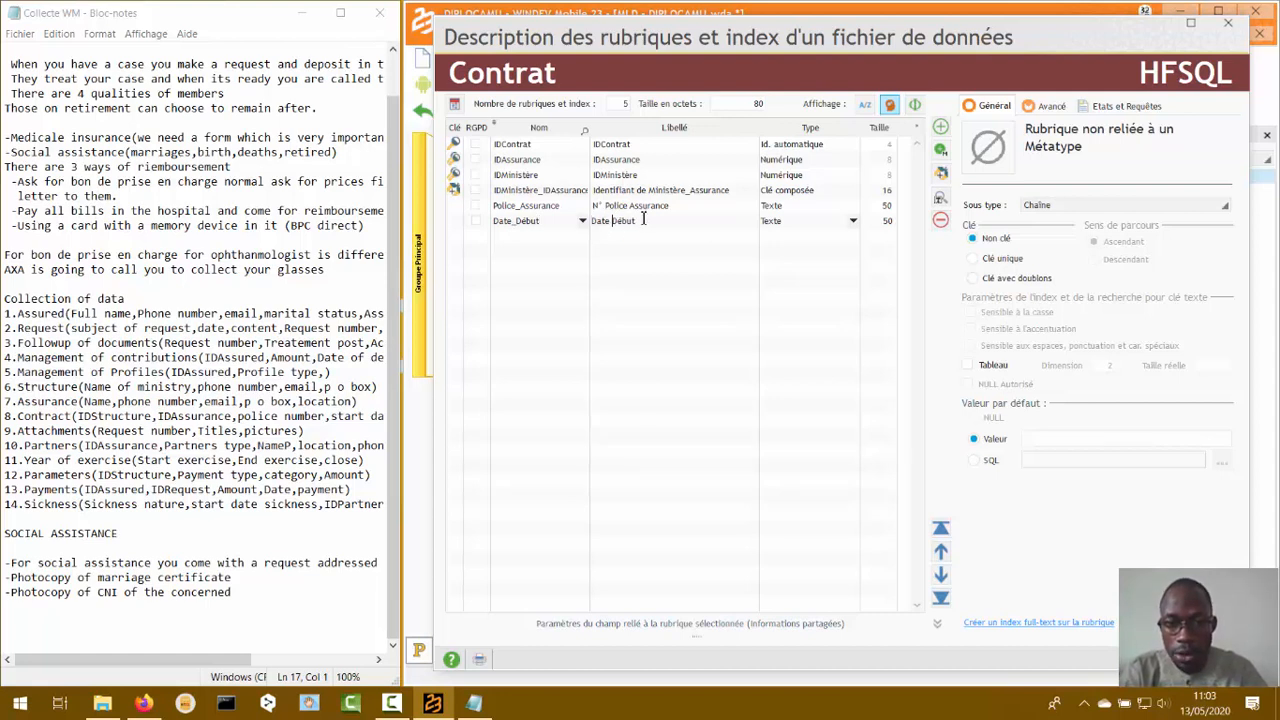
pyautogui.click(644, 220)
pyautogui.write('de con')
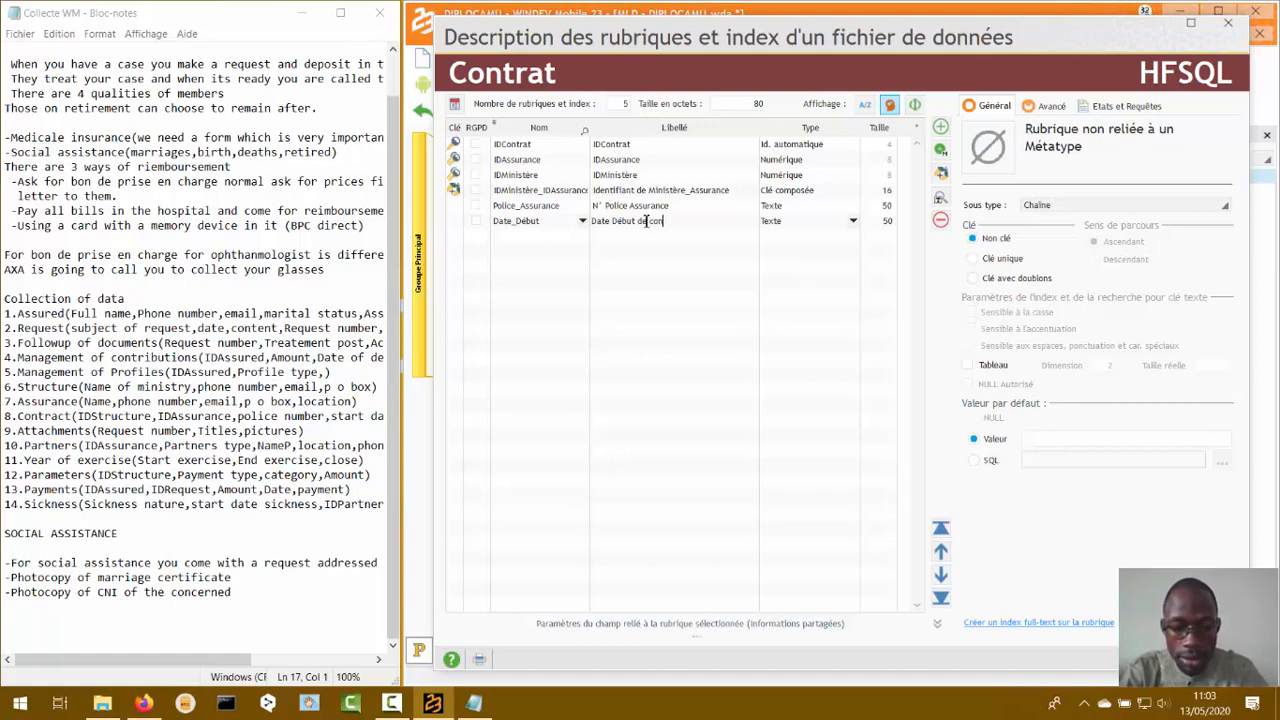
pyautogui.write('trat')
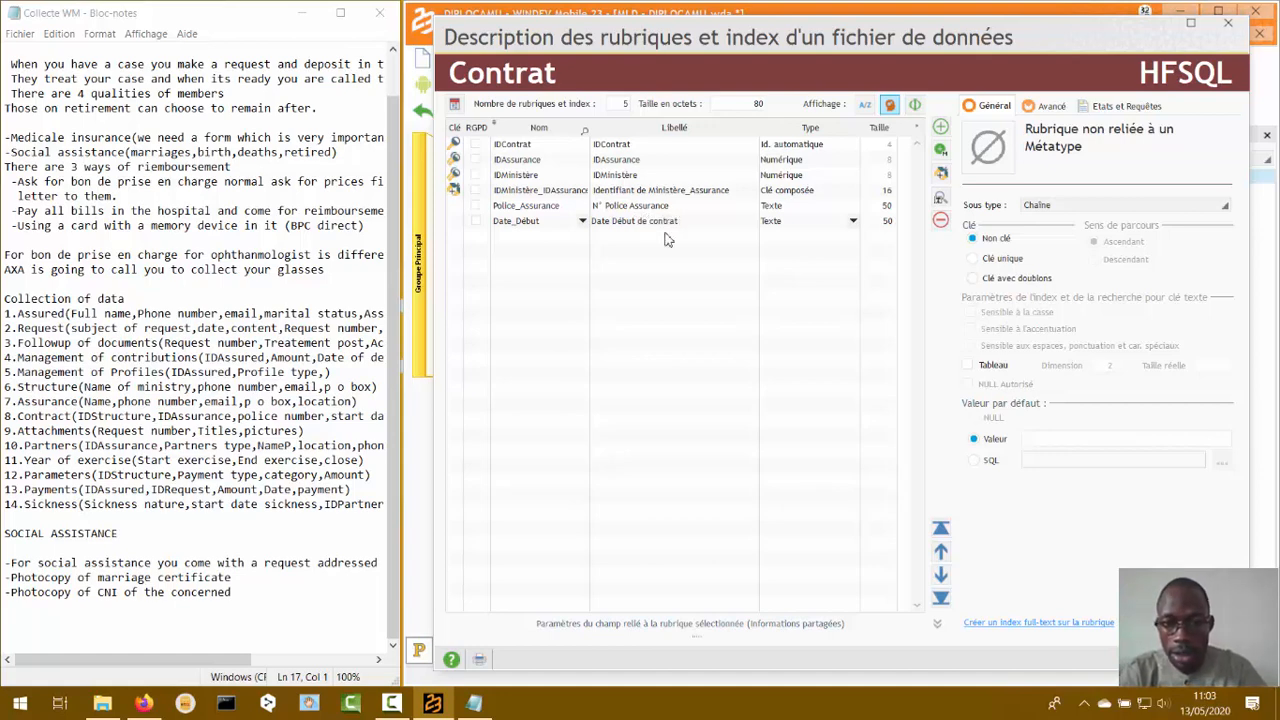
pyautogui.click(853, 221)
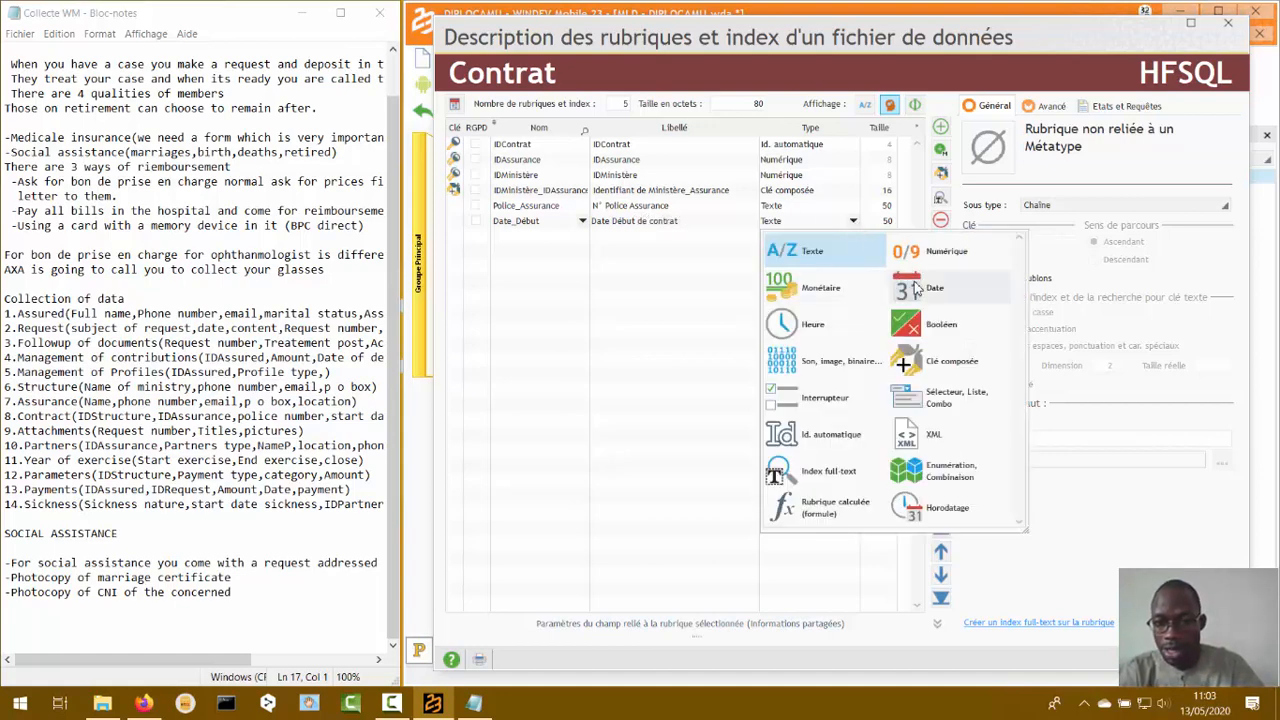
pyautogui.click(928, 288)
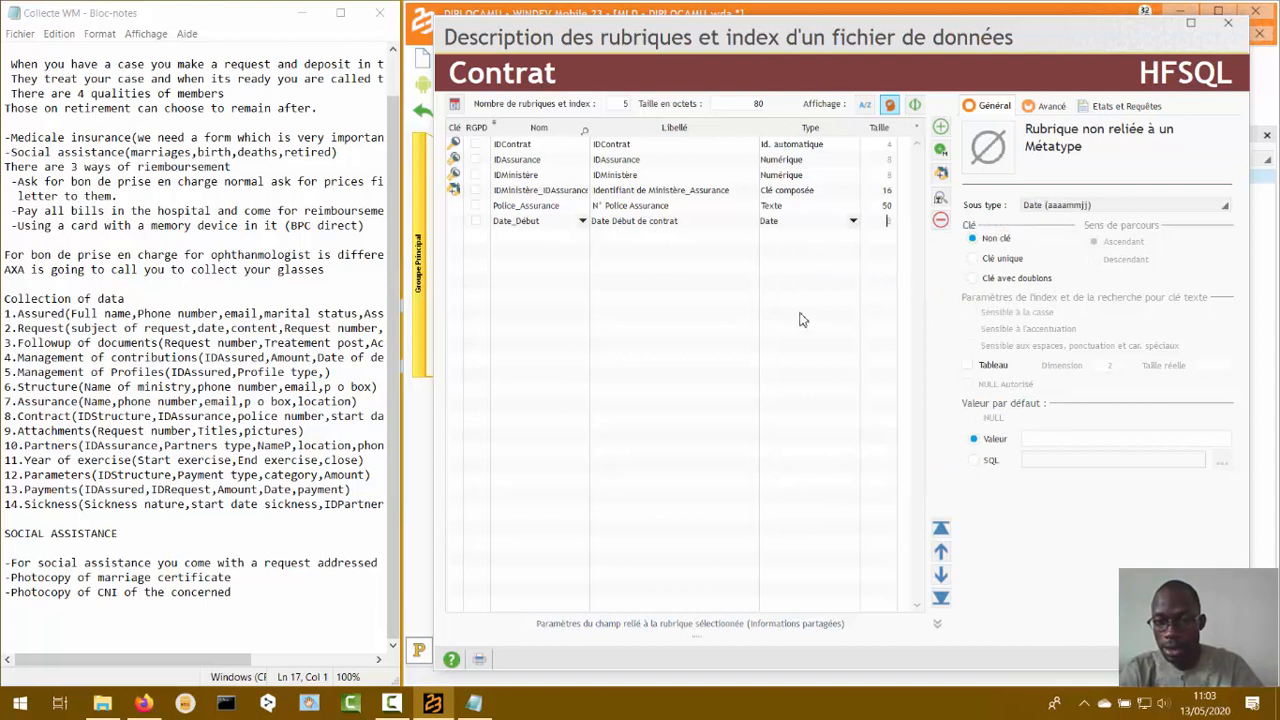
# Step: Add a field named Date_Fin to Contrat, labelled "Date de Finde contrat", with the type Date
pyautogui.click(503, 244)
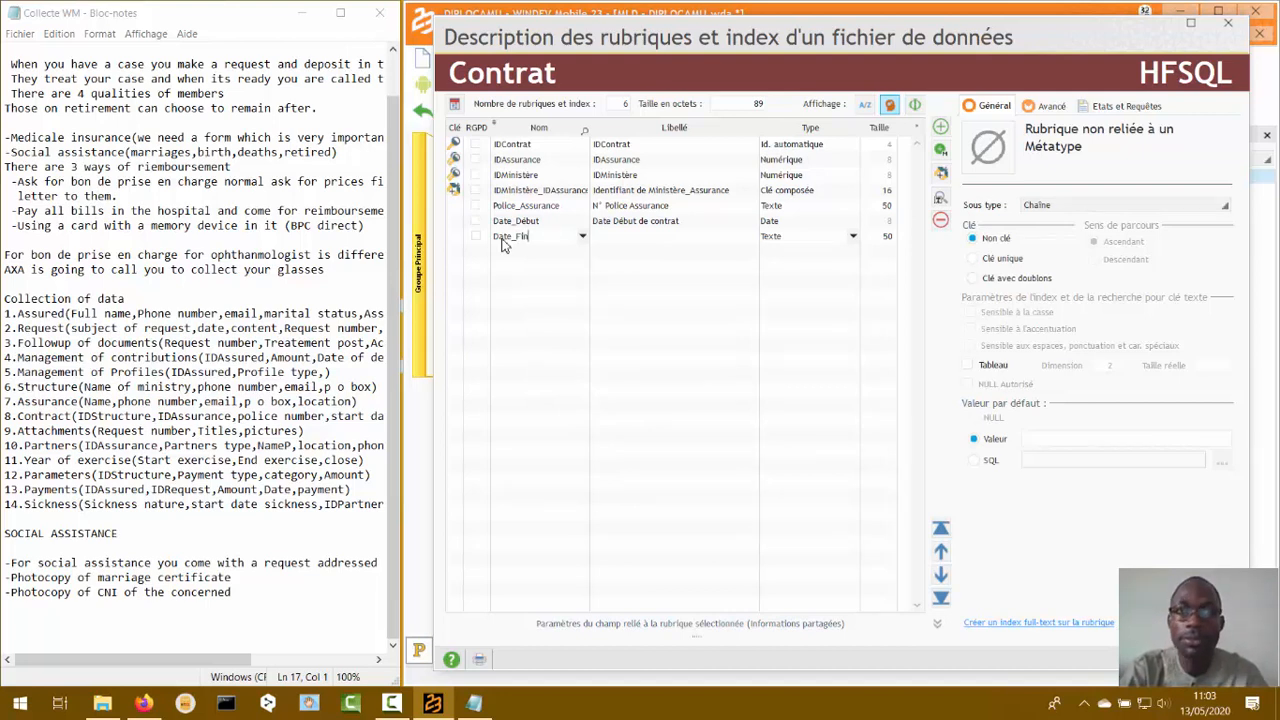
pyautogui.click(610, 240)
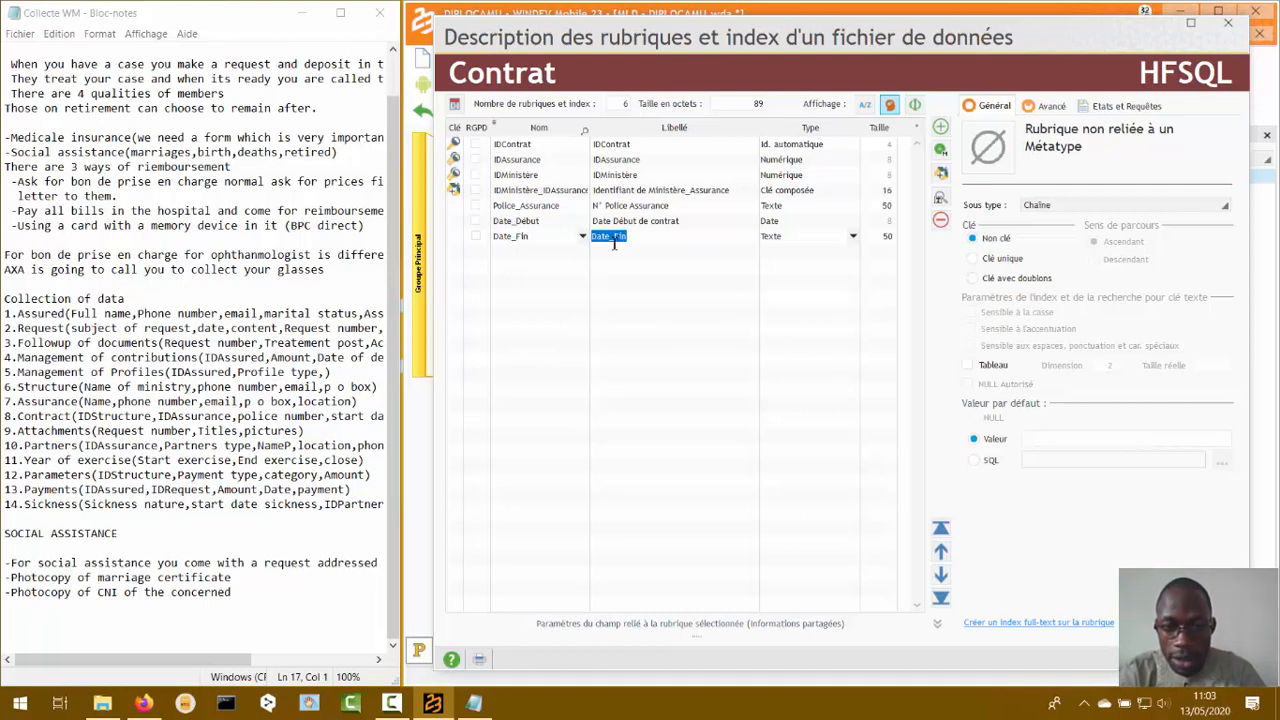
pyautogui.click(619, 240)
pyautogui.press('BackSpace')
pyautogui.write('de con')
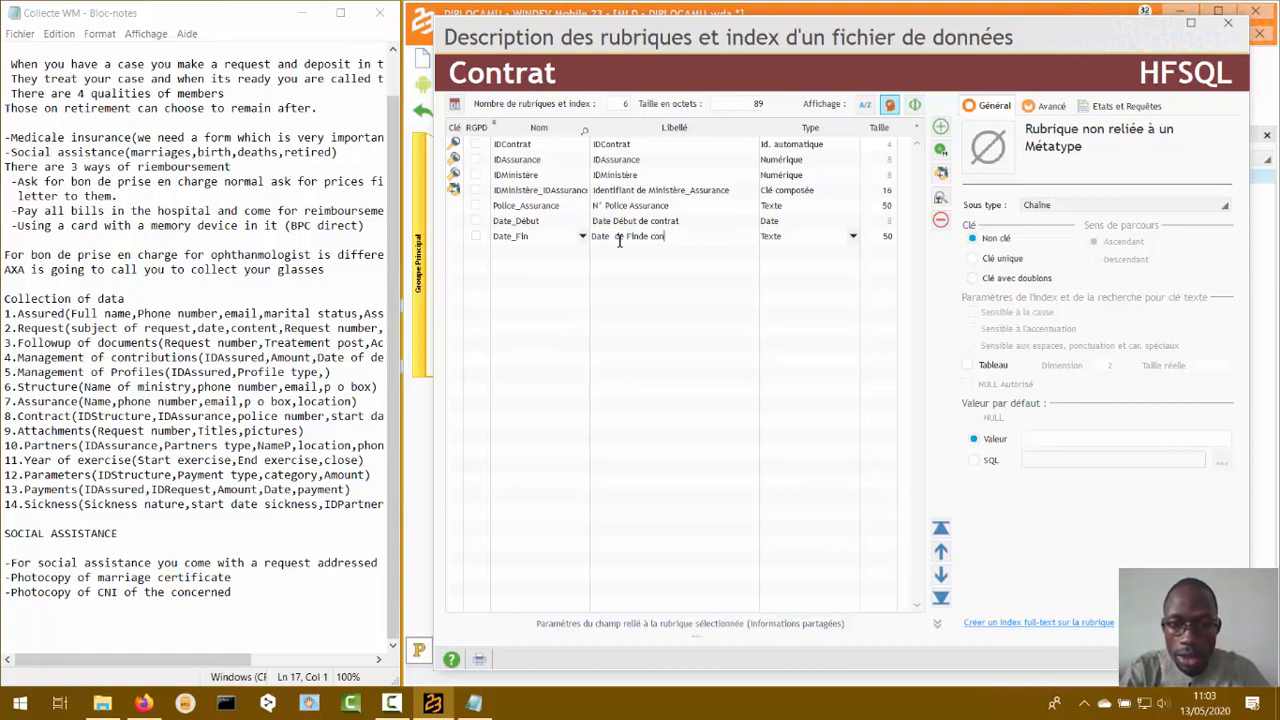
pyautogui.write('trat')
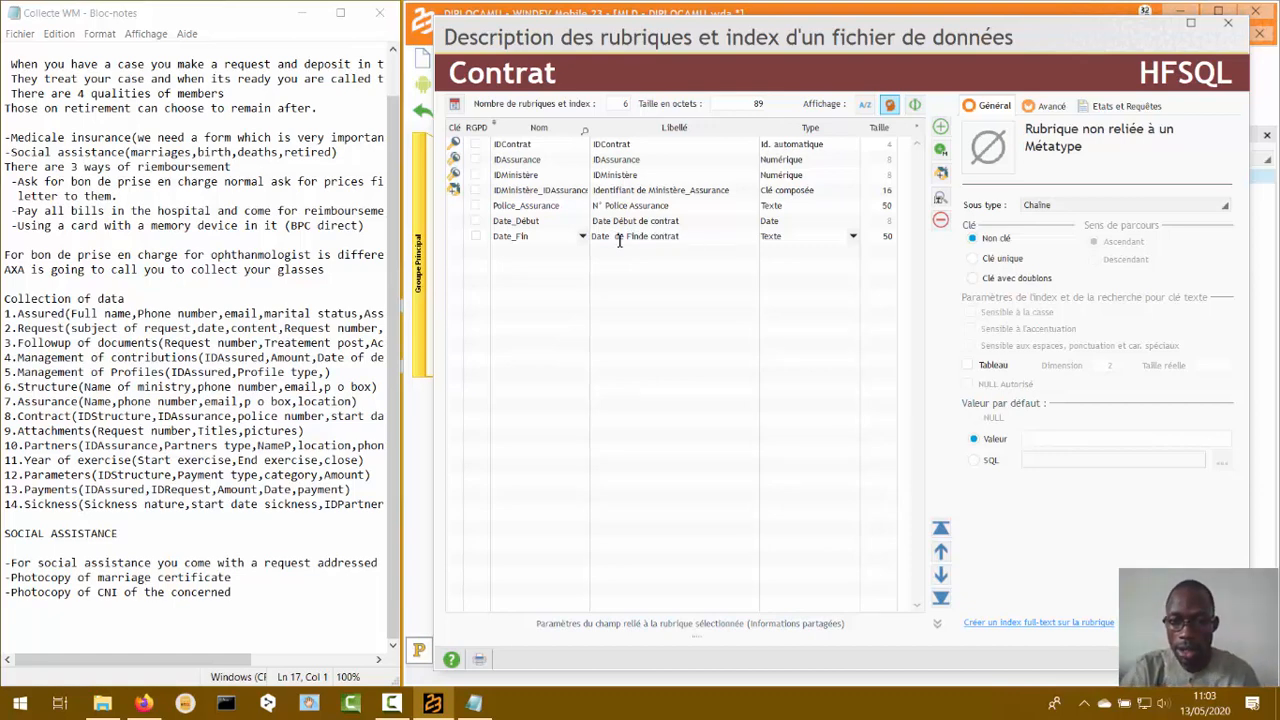
pyautogui.click(853, 237)
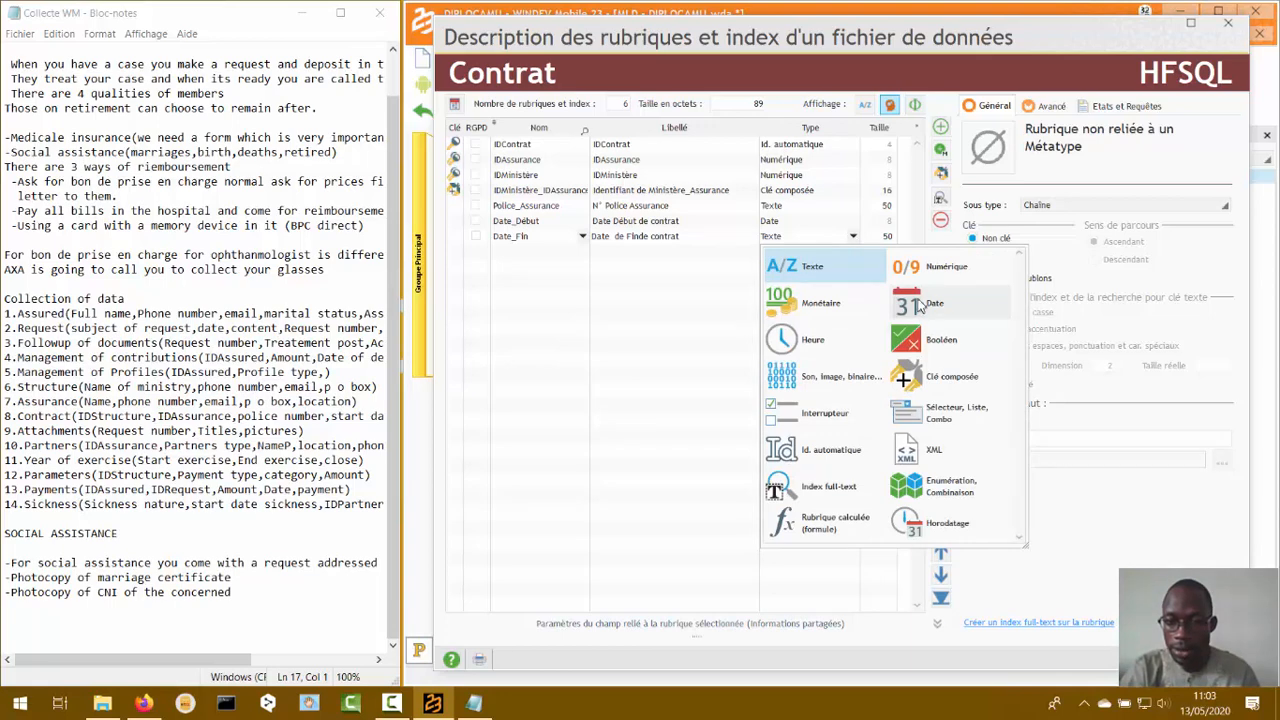
pyautogui.click(920, 306)
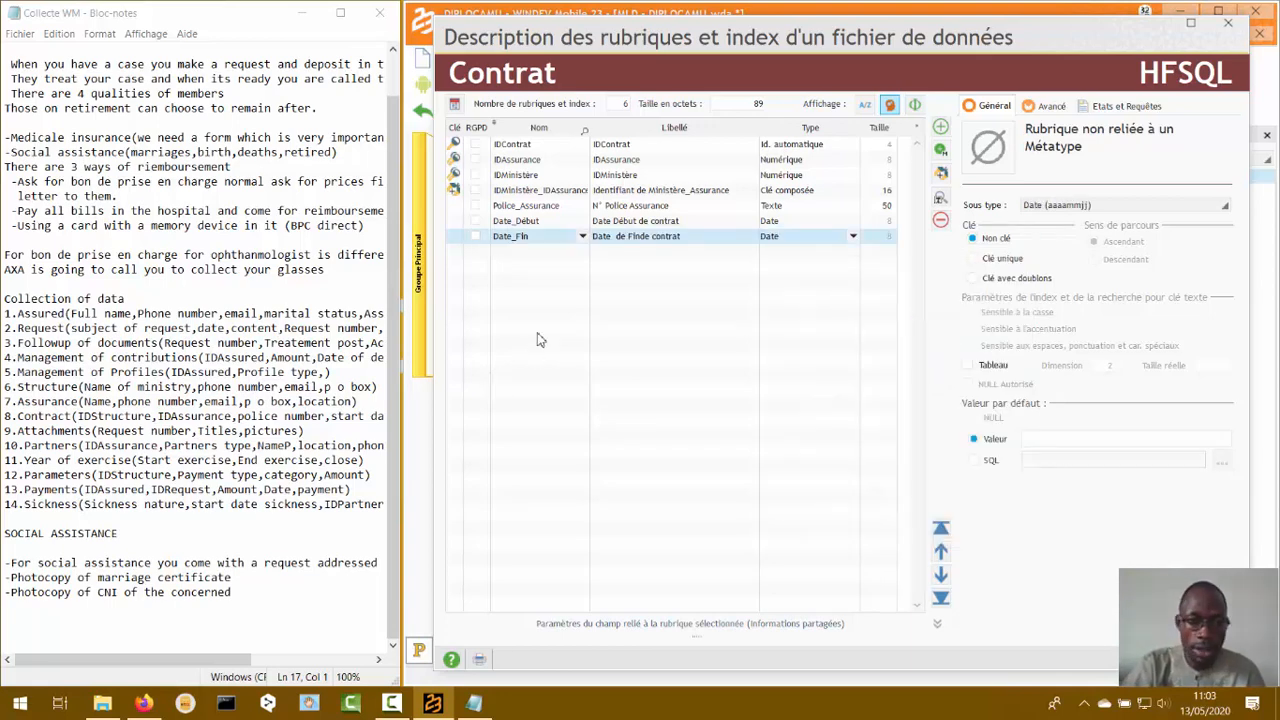
# Step: Check the Contrat fields against the contract entry in the notes and the analysis diagram, and validate the field description
pyautogui.click(184, 386)
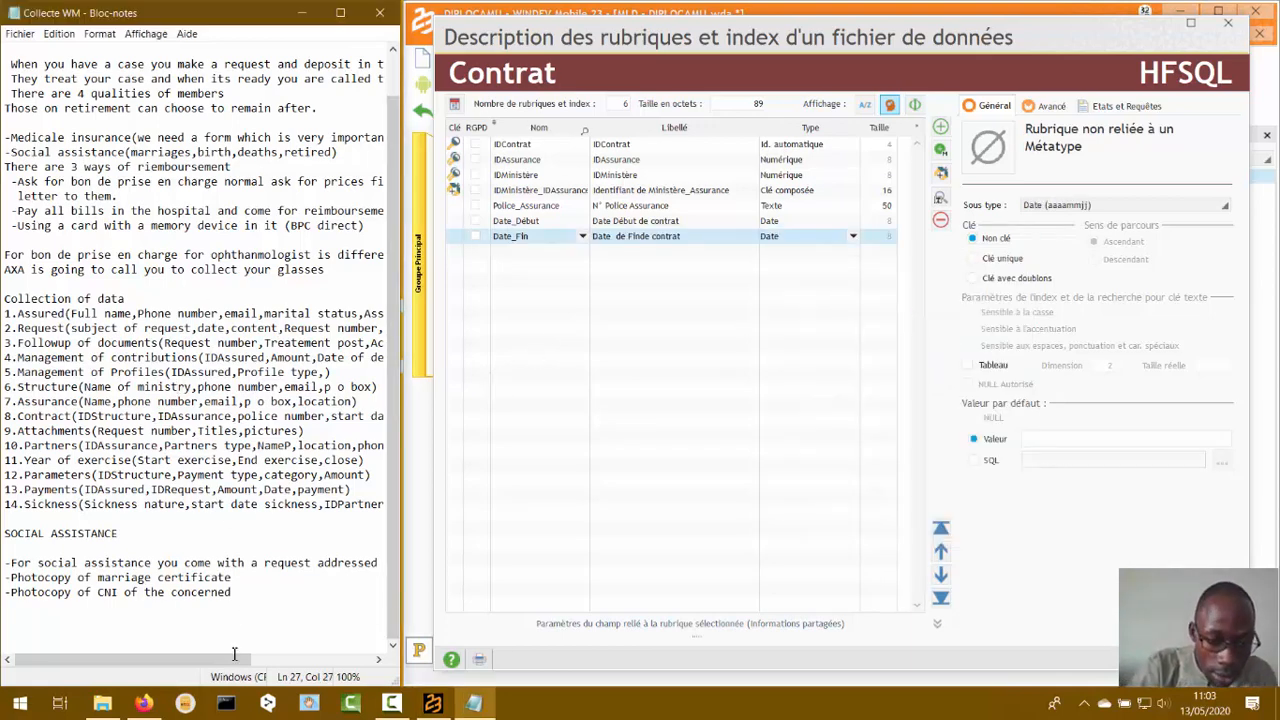
pyautogui.moveTo(234, 654); pyautogui.dragTo(337, 672)
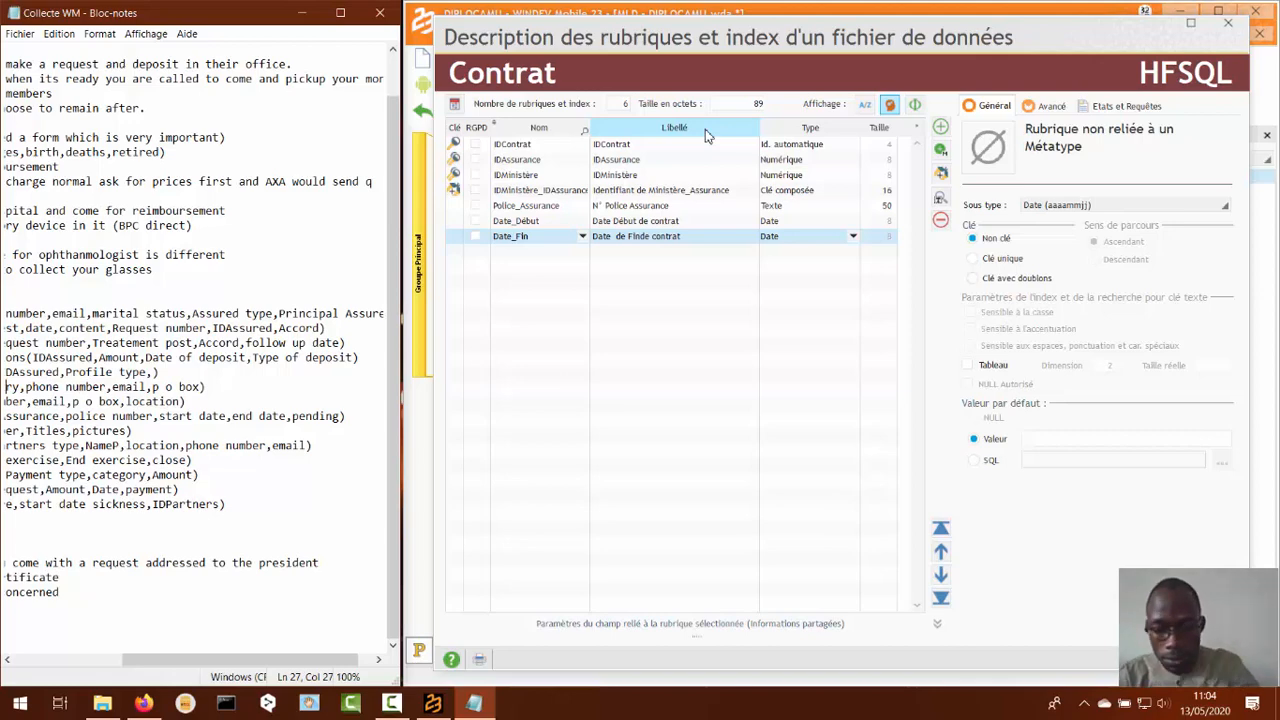
pyautogui.moveTo(897, 37); pyautogui.dragTo(814, 58)
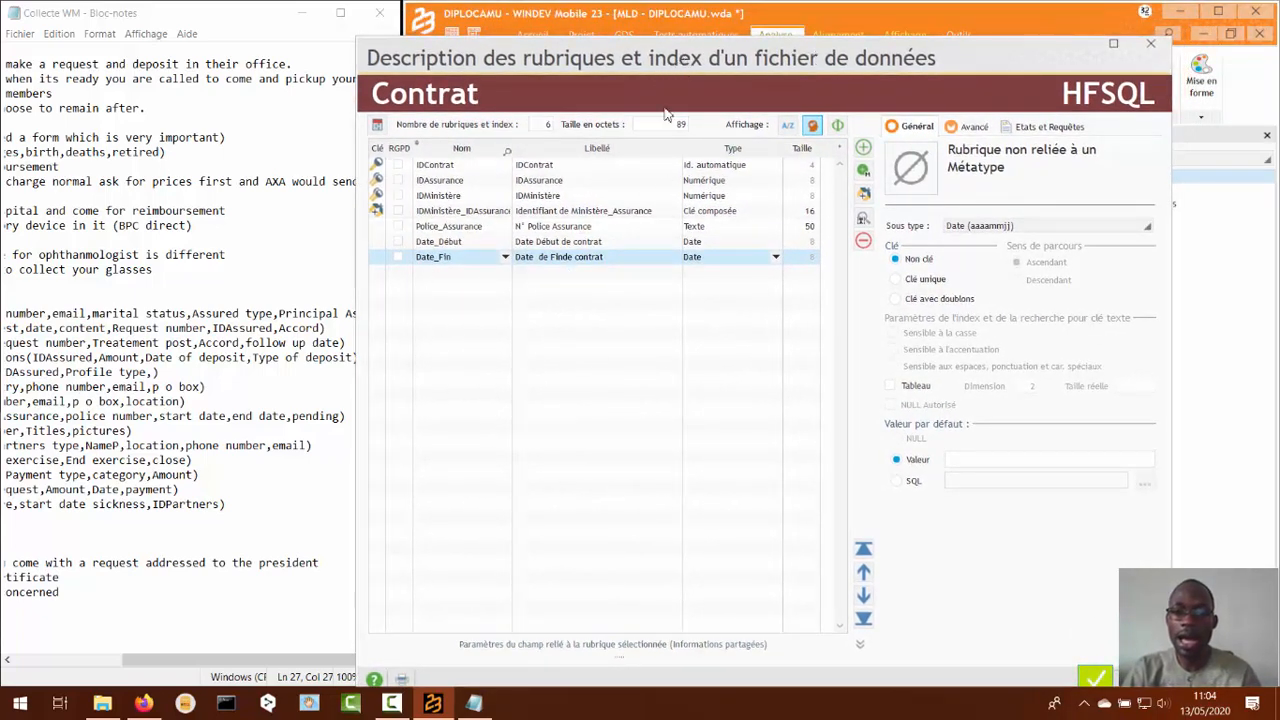
pyautogui.moveTo(682, 69); pyautogui.dragTo(574, 459)
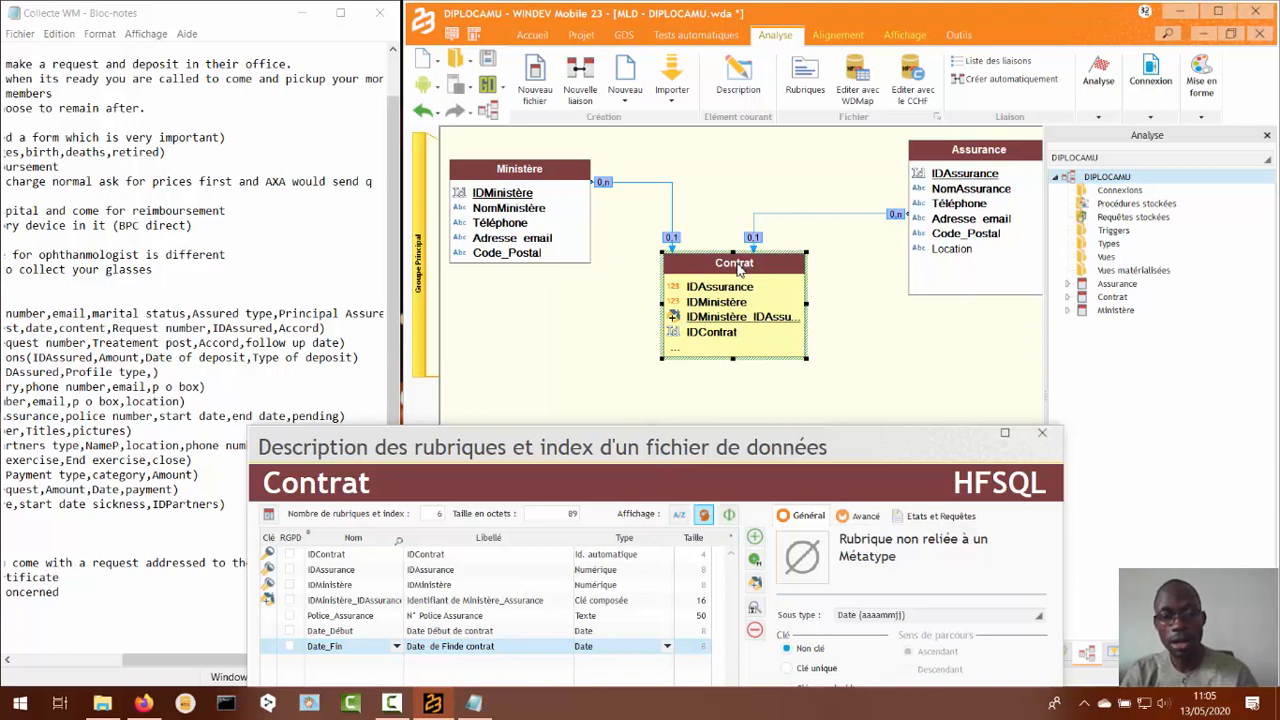
pyautogui.moveTo(722, 447); pyautogui.dragTo(786, 8)
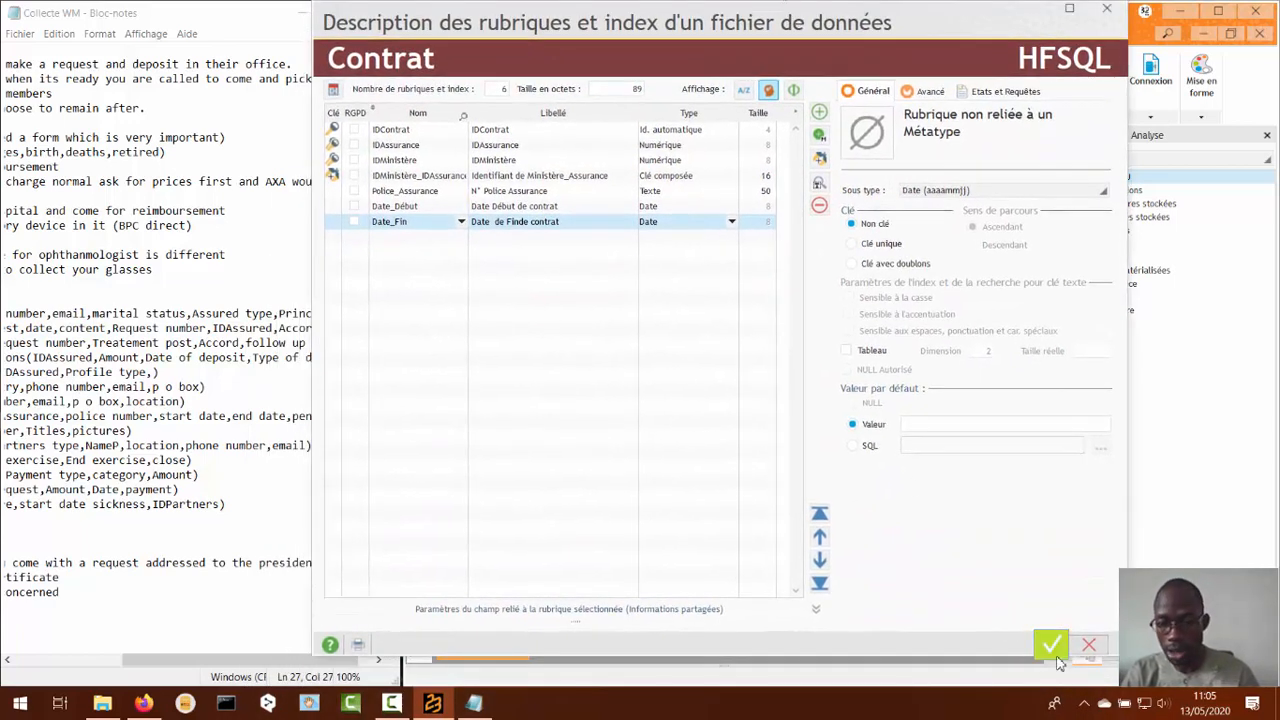
pyautogui.click(1049, 628)
# Step: Review the general description of the Contrat data file, including its name, label and associated entity, and close it
pyautogui.rightClick(745, 280)
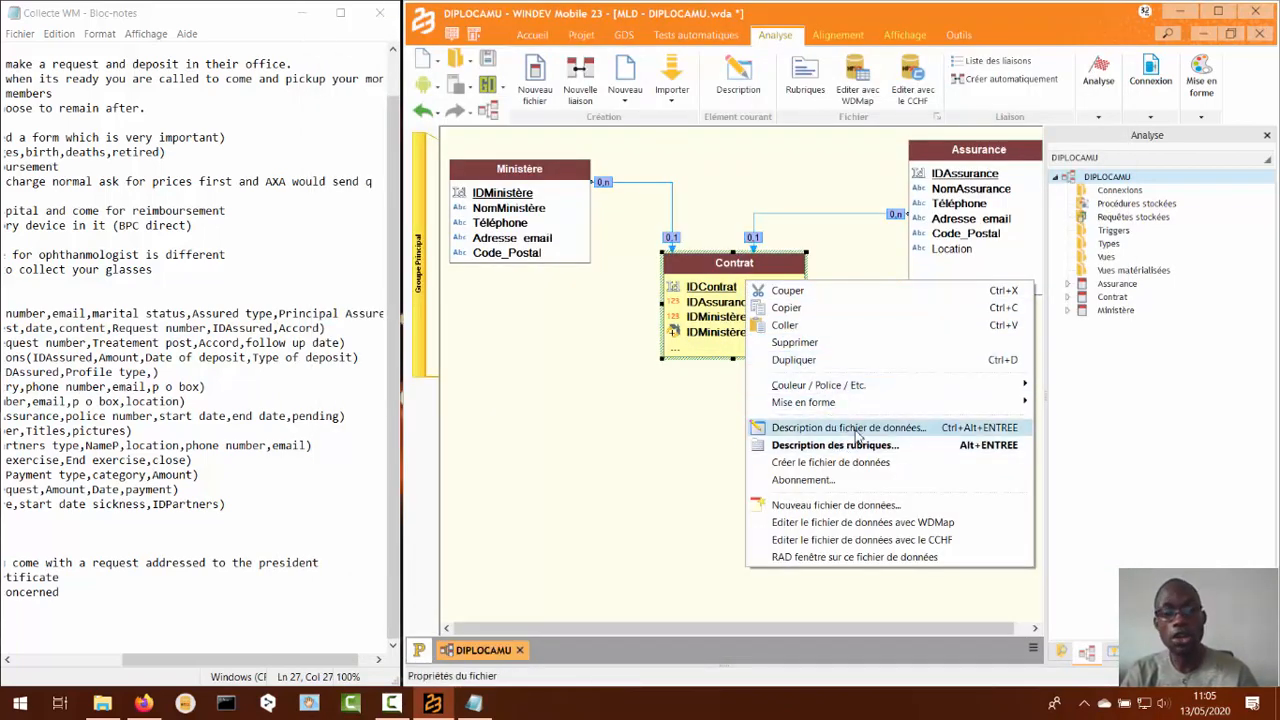
pyautogui.click(856, 432)
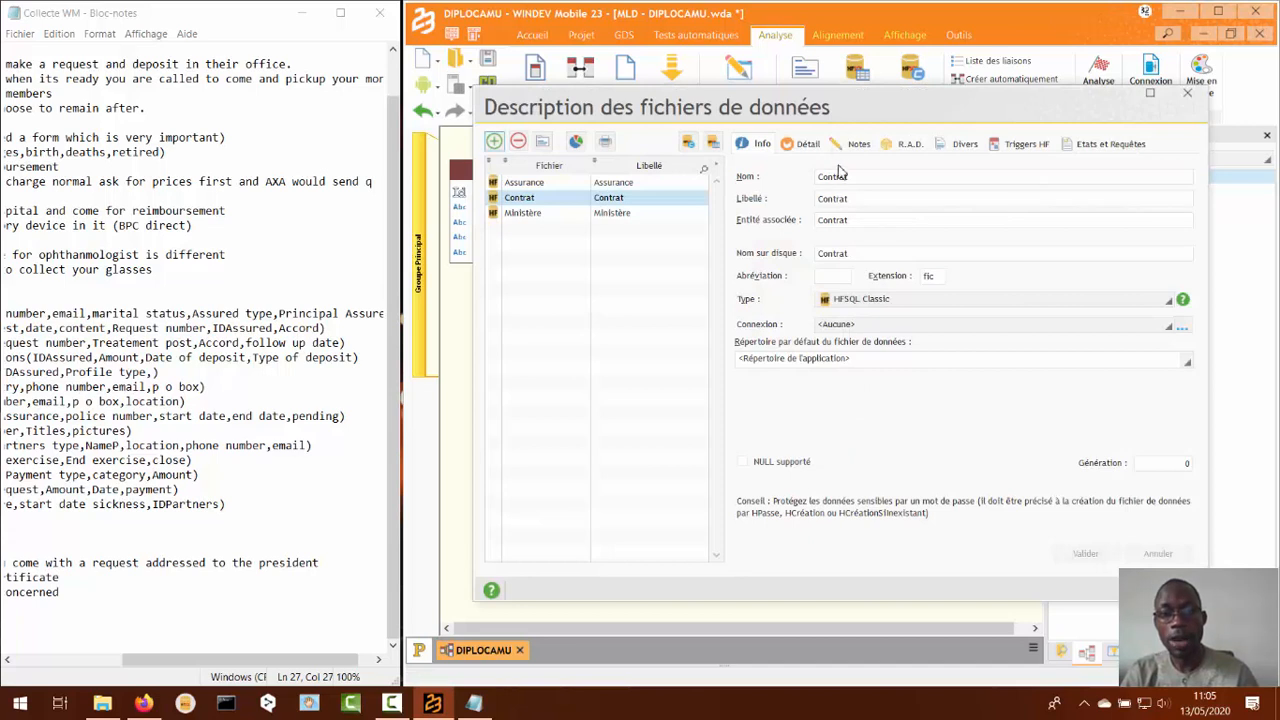
pyautogui.click(881, 198)
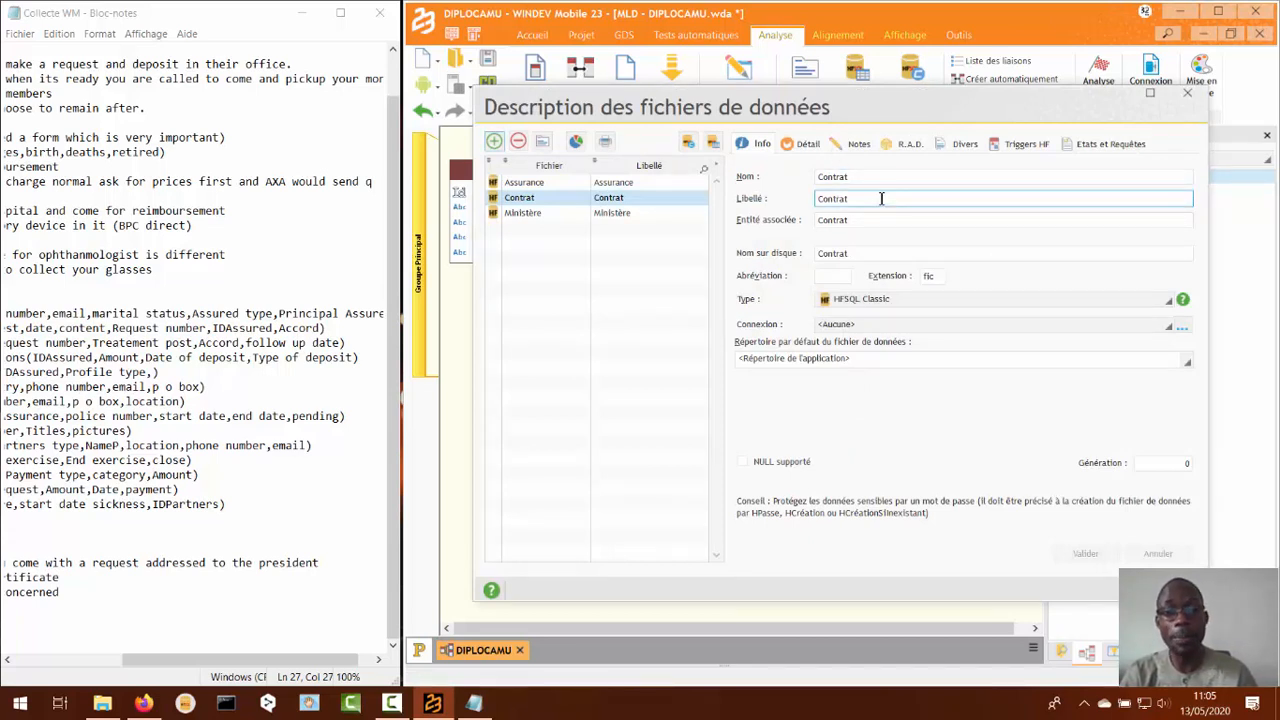
pyautogui.doubleClick(881, 198)
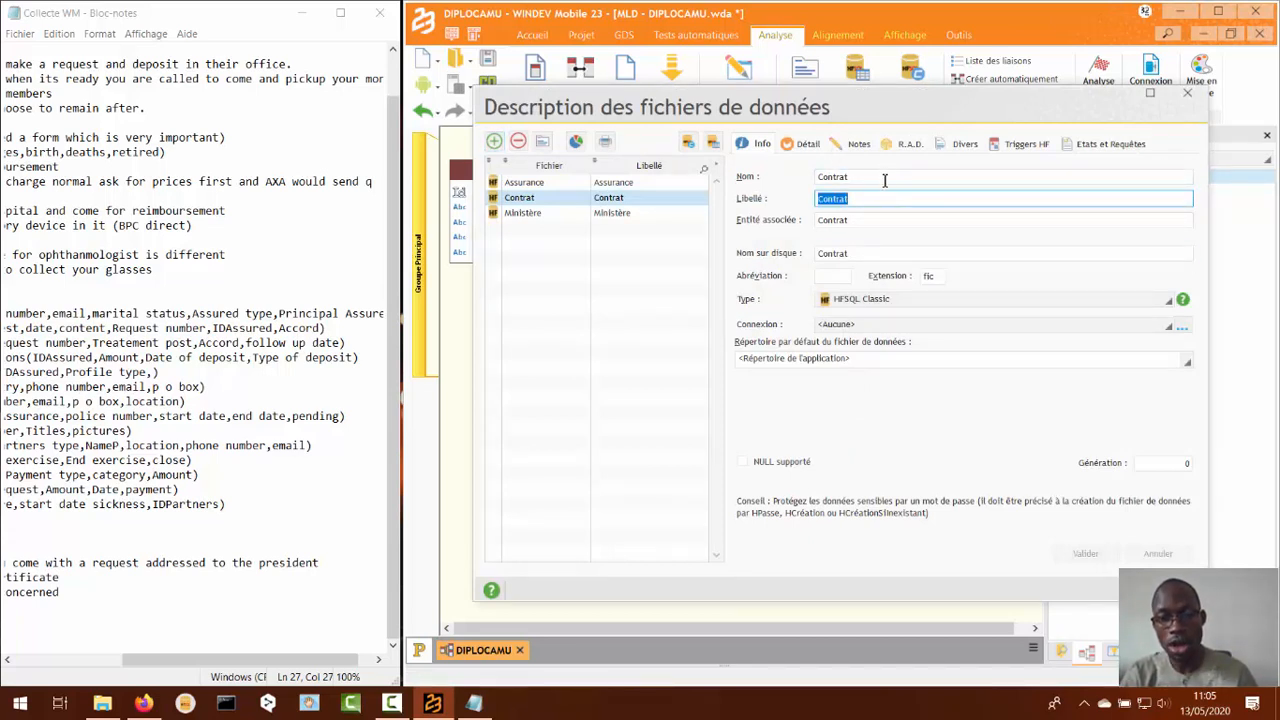
pyautogui.click(885, 175)
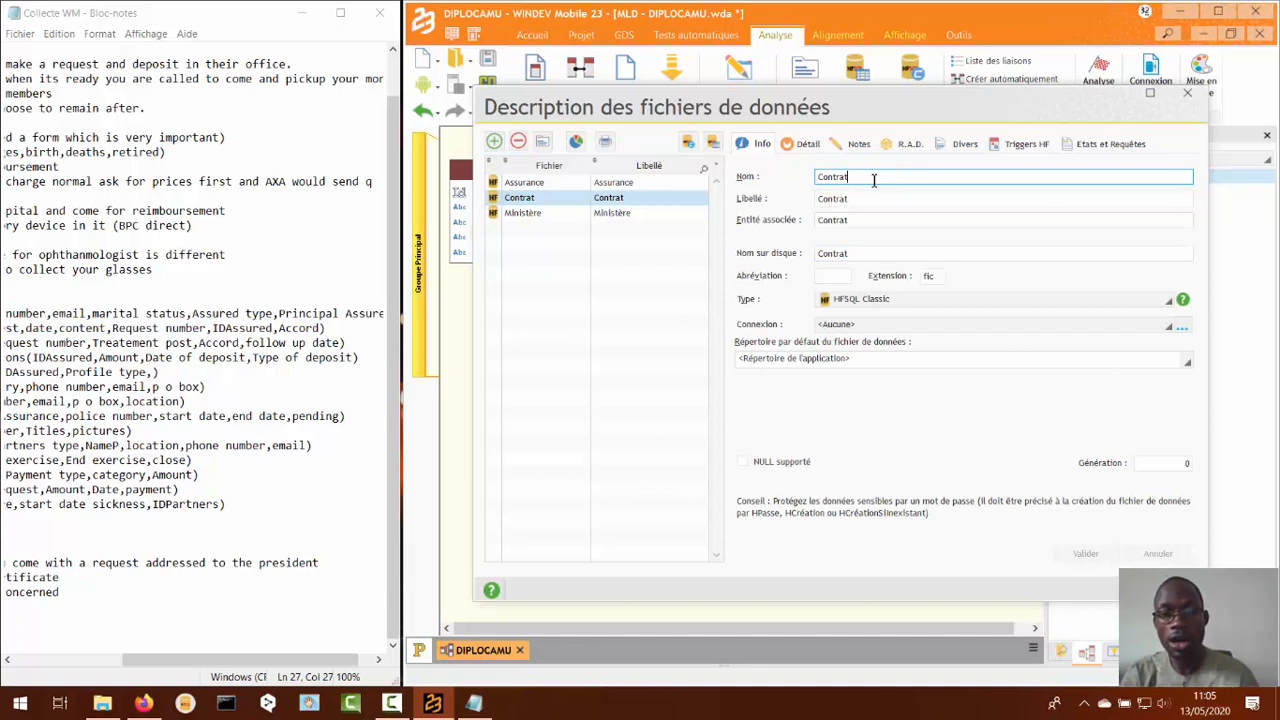
pyautogui.click(878, 198)
pyautogui.click(857, 221)
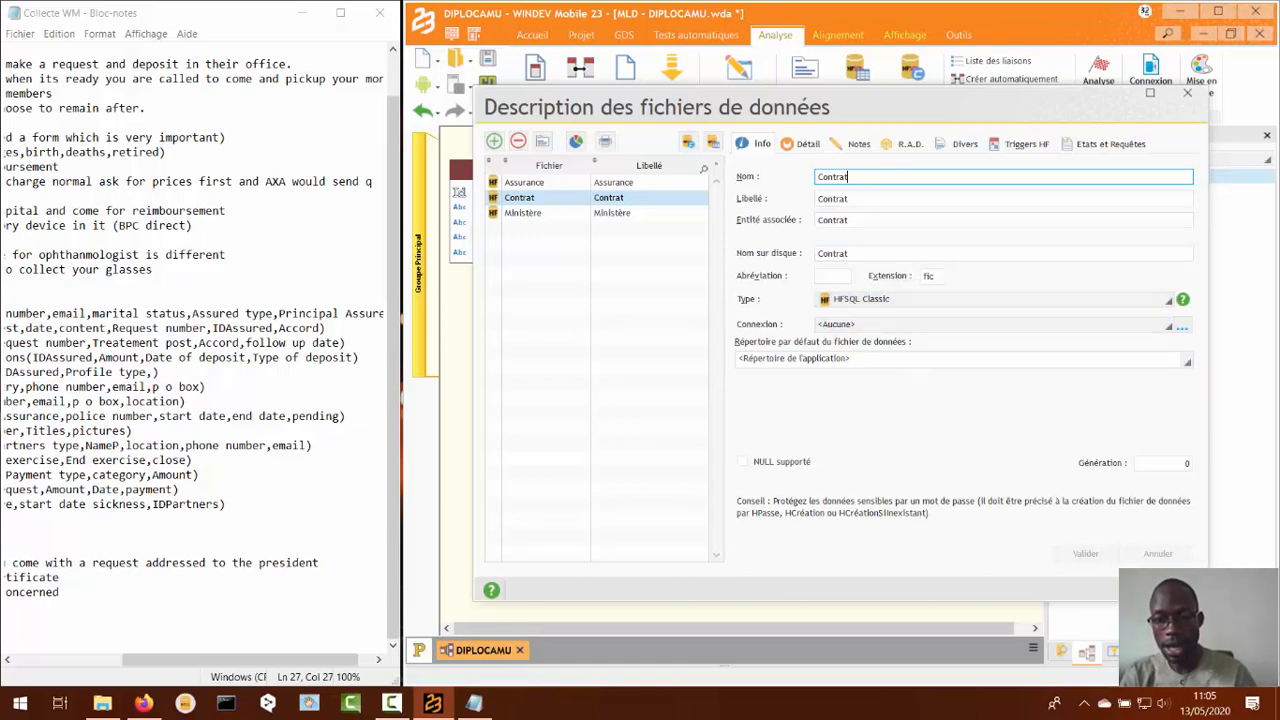
pyautogui.click(1158, 589)
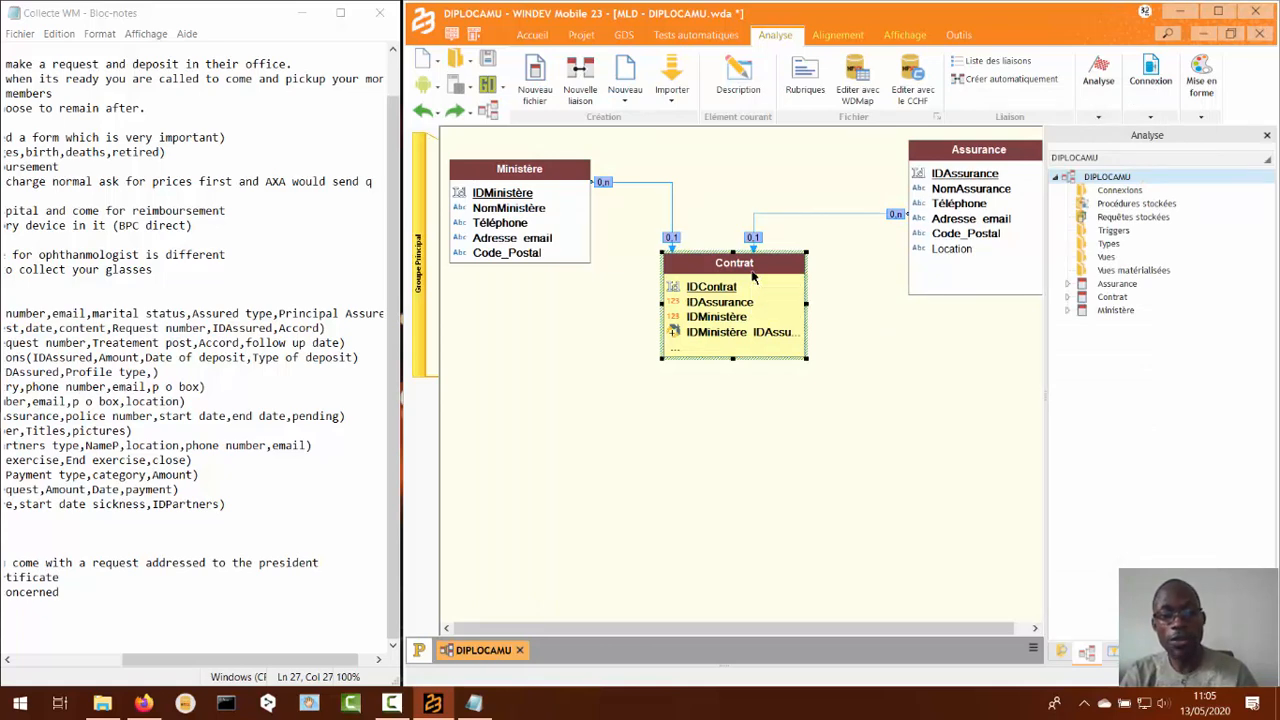
# Step: Open the field description of Contrat and select Id. automatique as the type of IDContrat
pyautogui.doubleClick(753, 270)
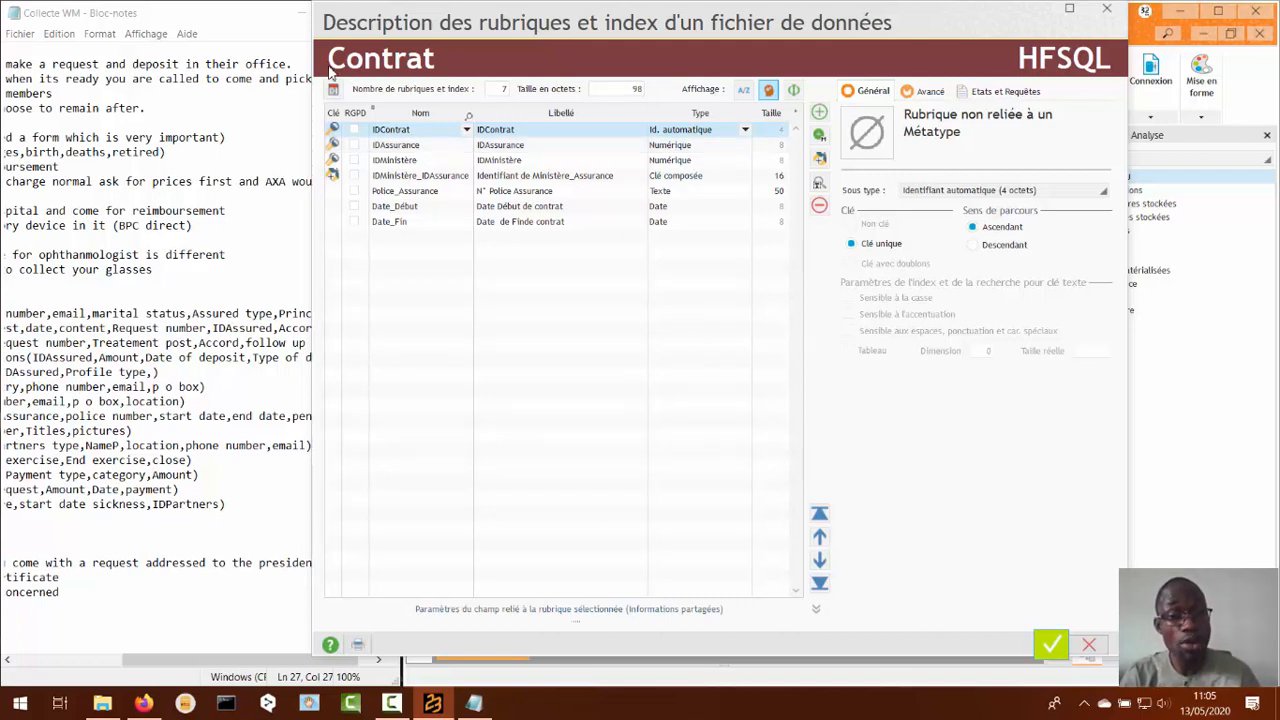
pyautogui.click(745, 135)
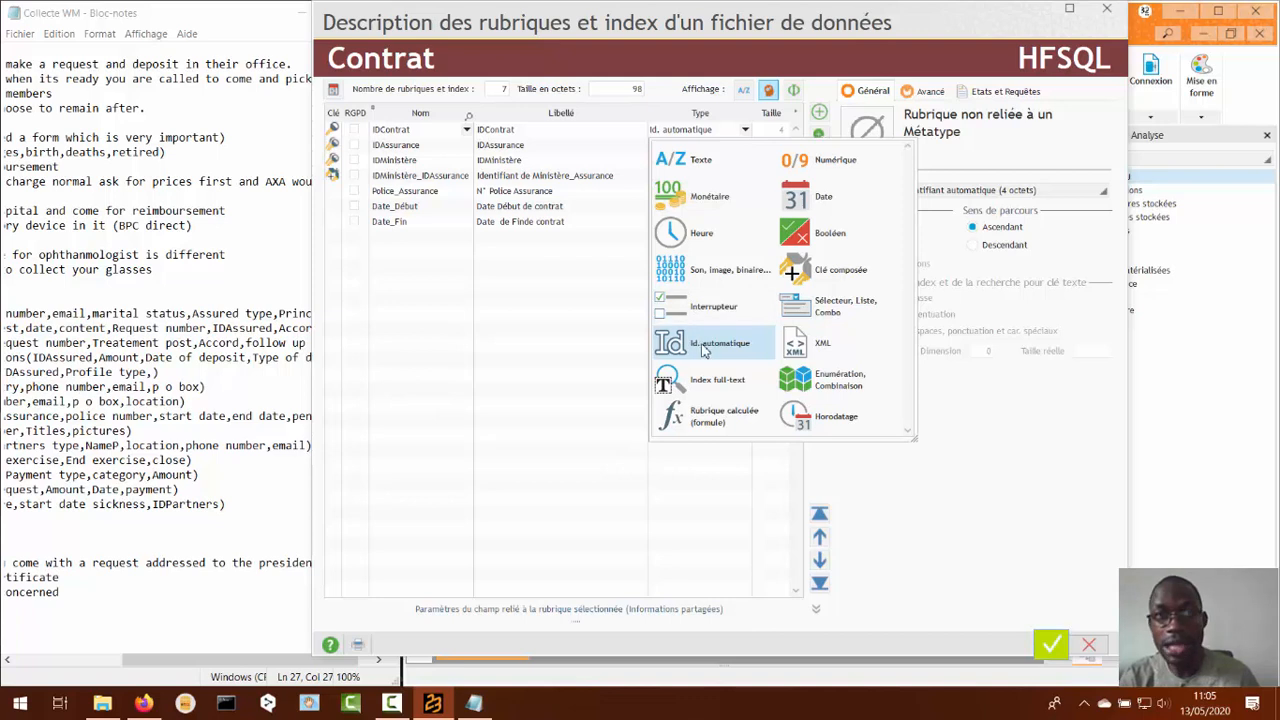
pyautogui.click(705, 347)
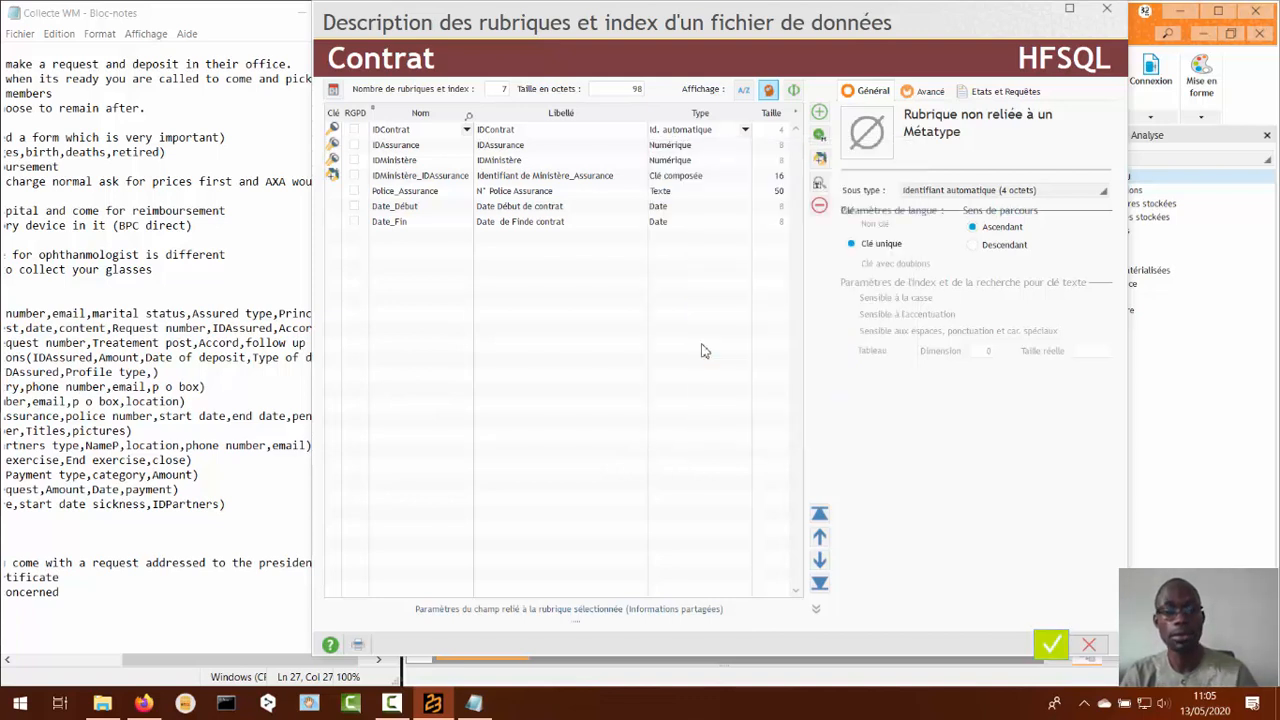
pyautogui.click(819, 511)
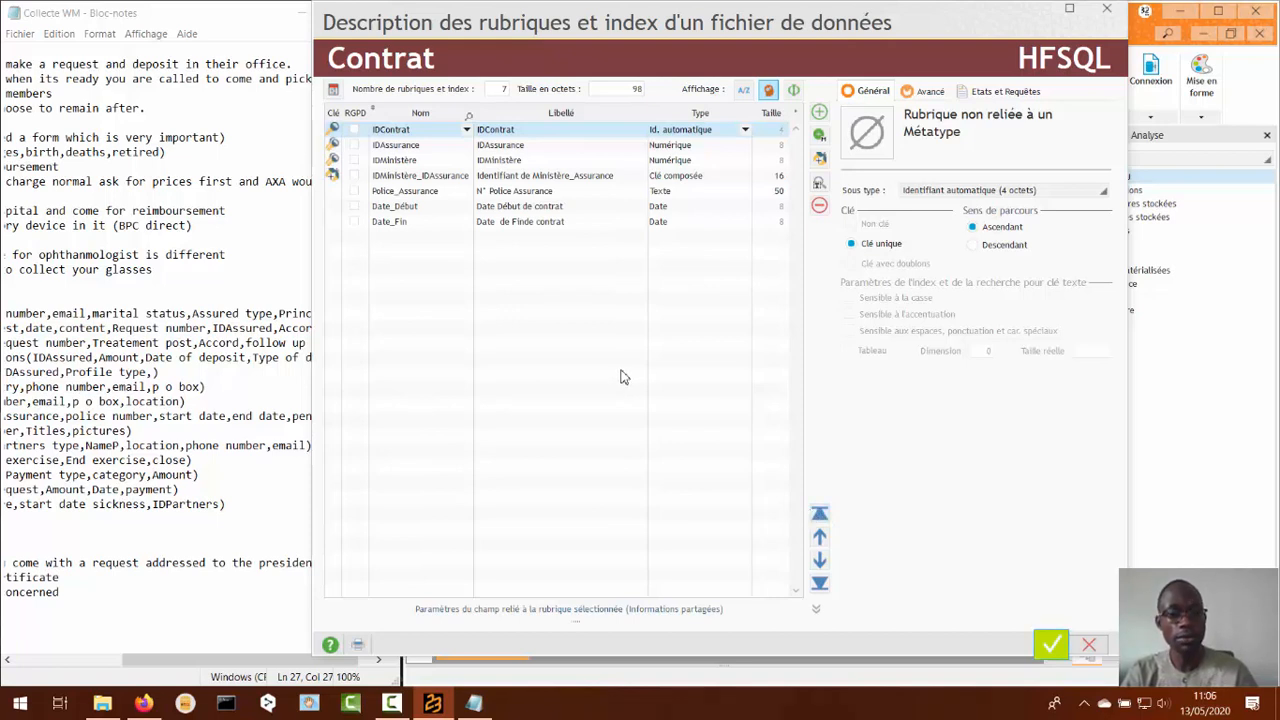
# Step: Add a field named EnCours to Contrat with the type Booléen, and validate the field description
pyautogui.click(405, 239)
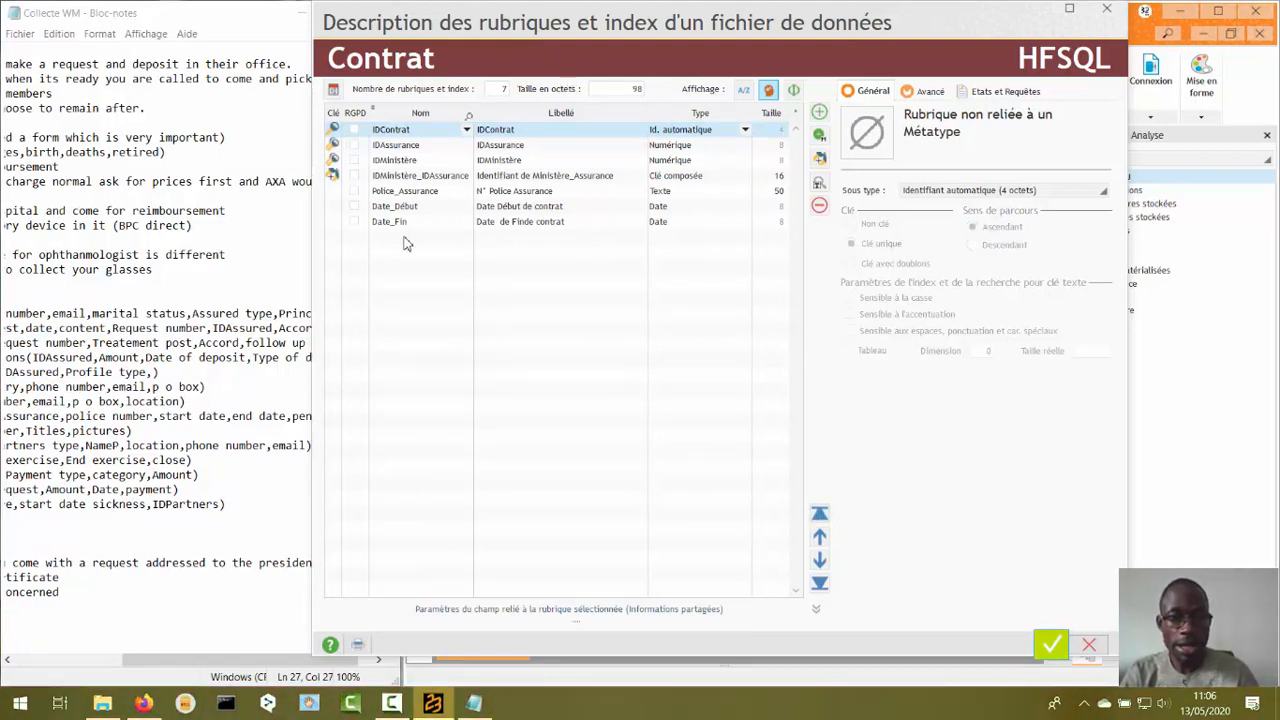
pyautogui.click(405, 240)
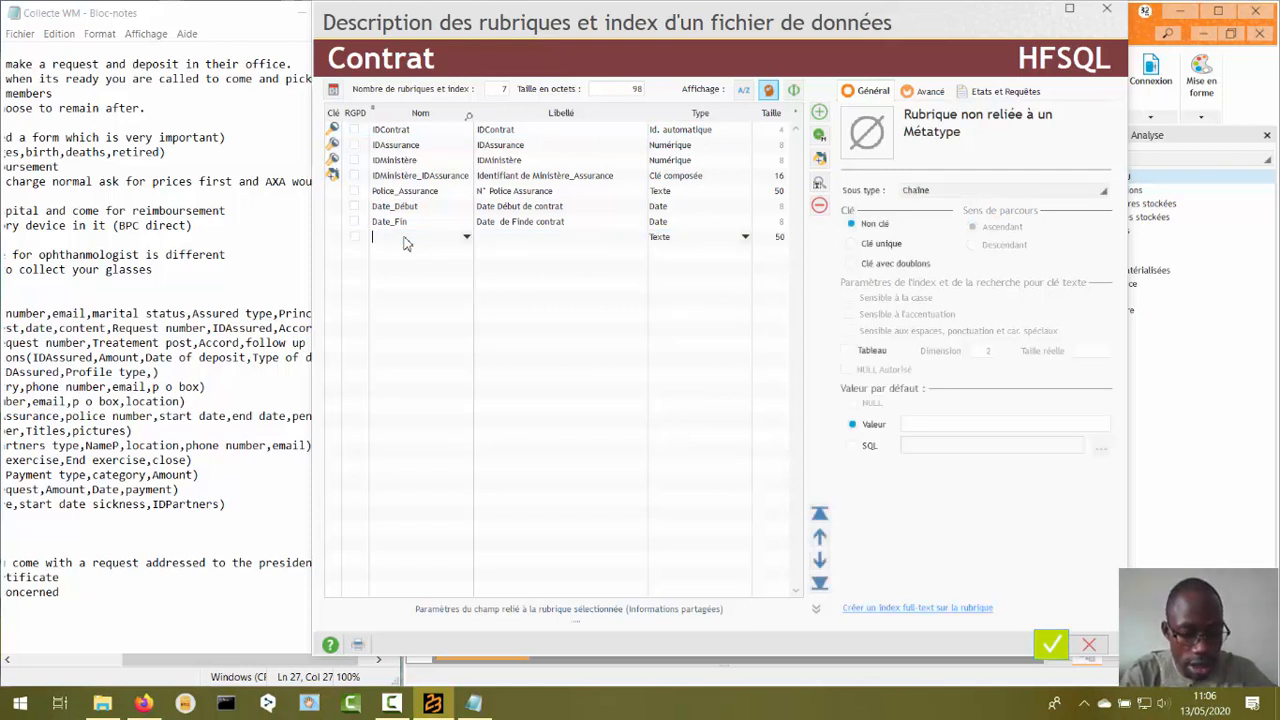
pyautogui.write('EnCours')
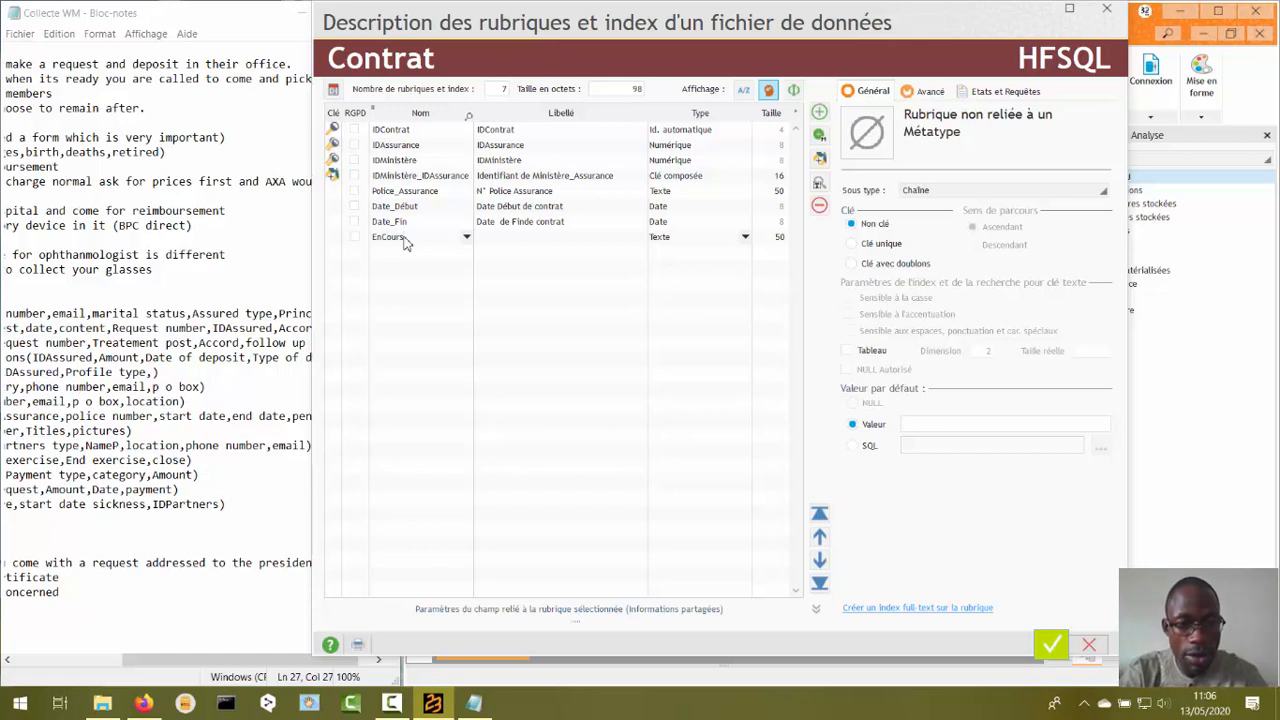
pyautogui.press('Return')
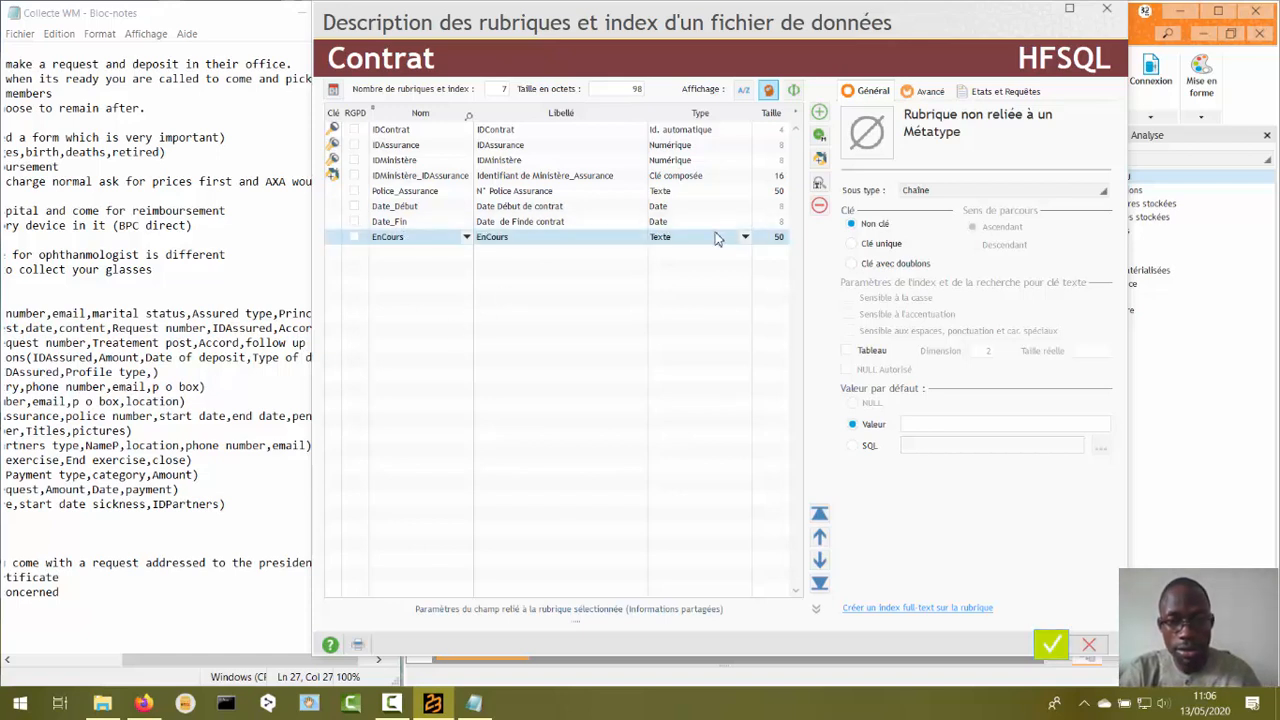
pyautogui.click(745, 237)
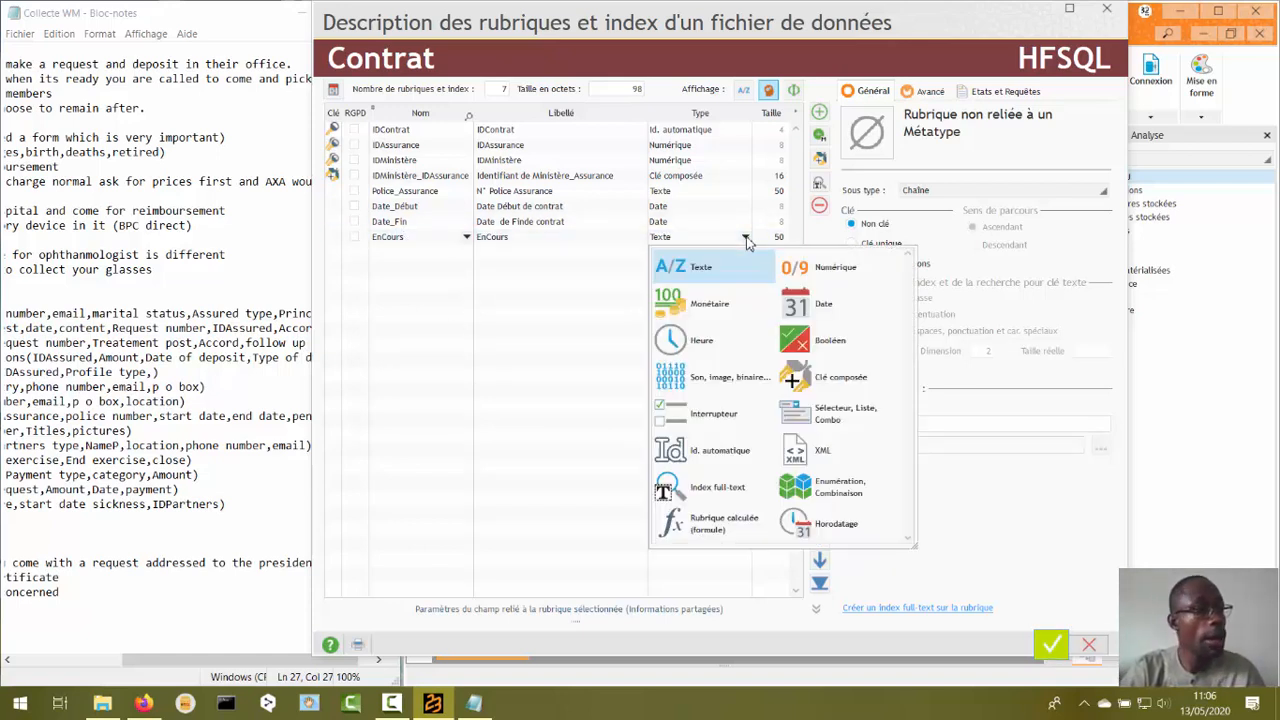
pyautogui.click(805, 341)
pyautogui.click(422, 312)
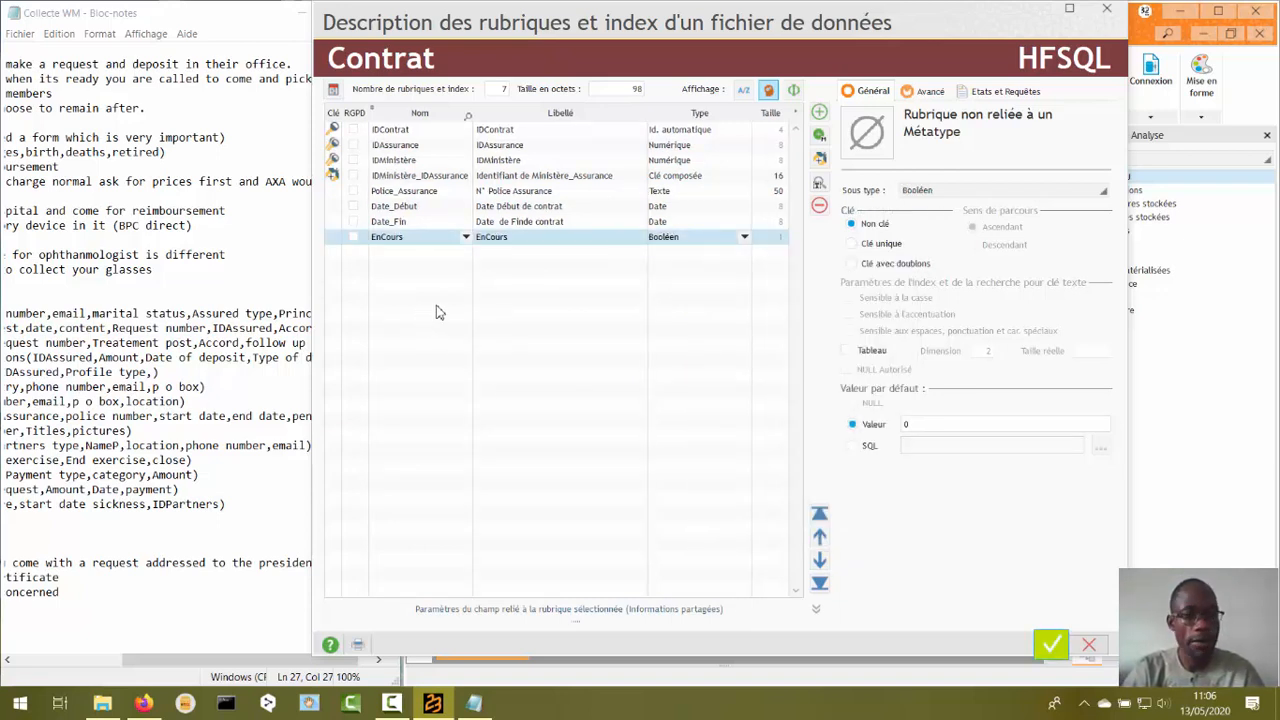
pyautogui.moveTo(963, 549)
pyautogui.mouseDown()
pyautogui.moveTo(964, 508)
pyautogui.moveTo(972, 530)
pyautogui.mouseUp()
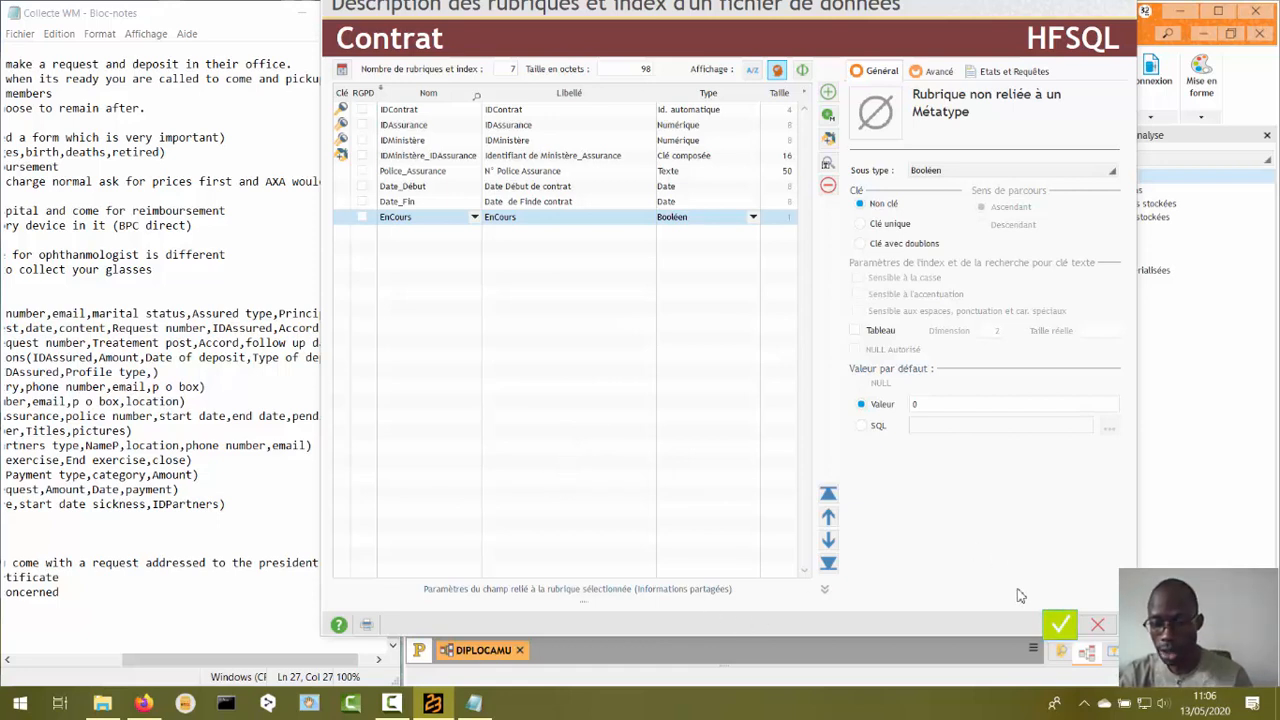
pyautogui.click(1058, 624)
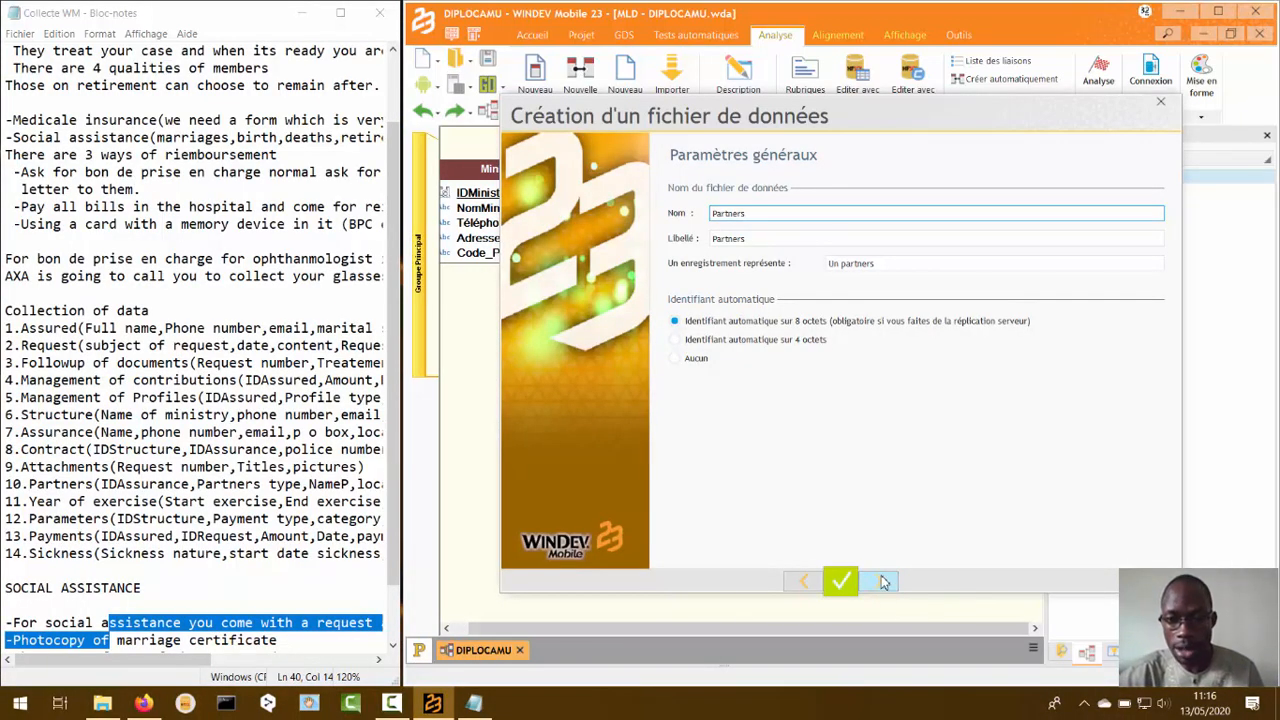
# Step: Finish creating the Partners data file with an automatic identifier of 8 bytes
pyautogui.click(879, 583)
pyautogui.click(879, 583)
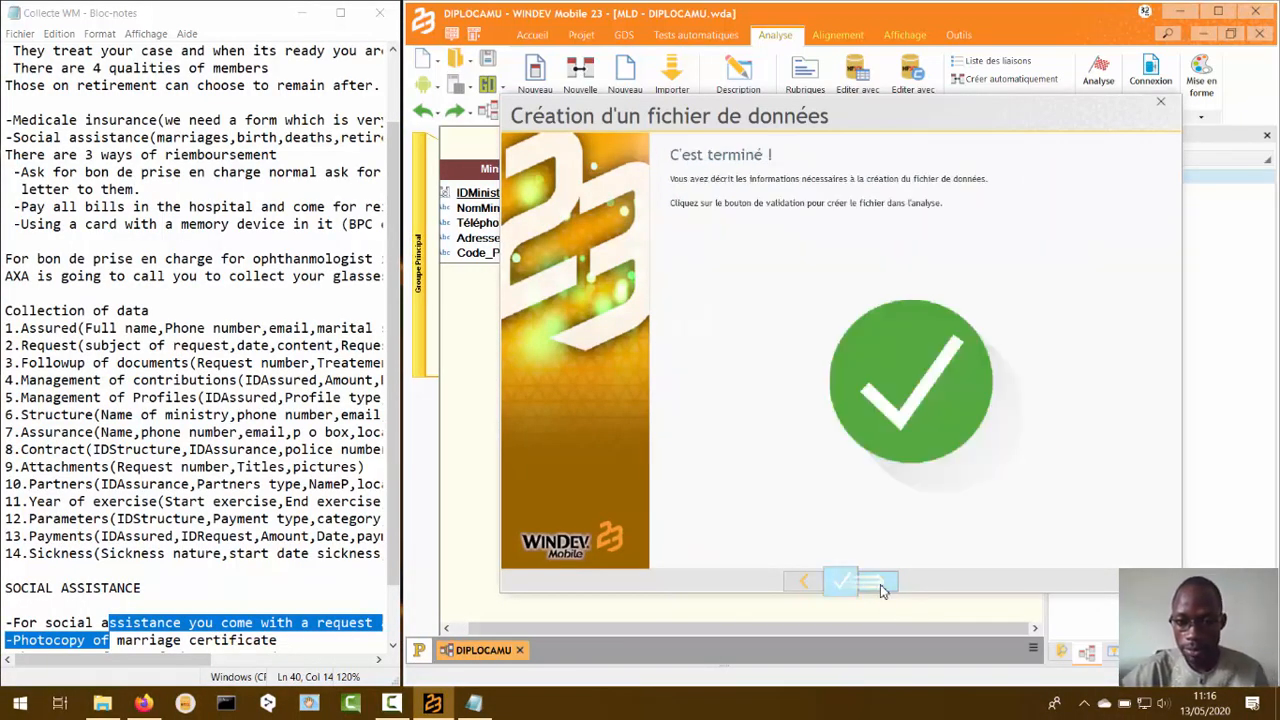
pyautogui.press('Return')
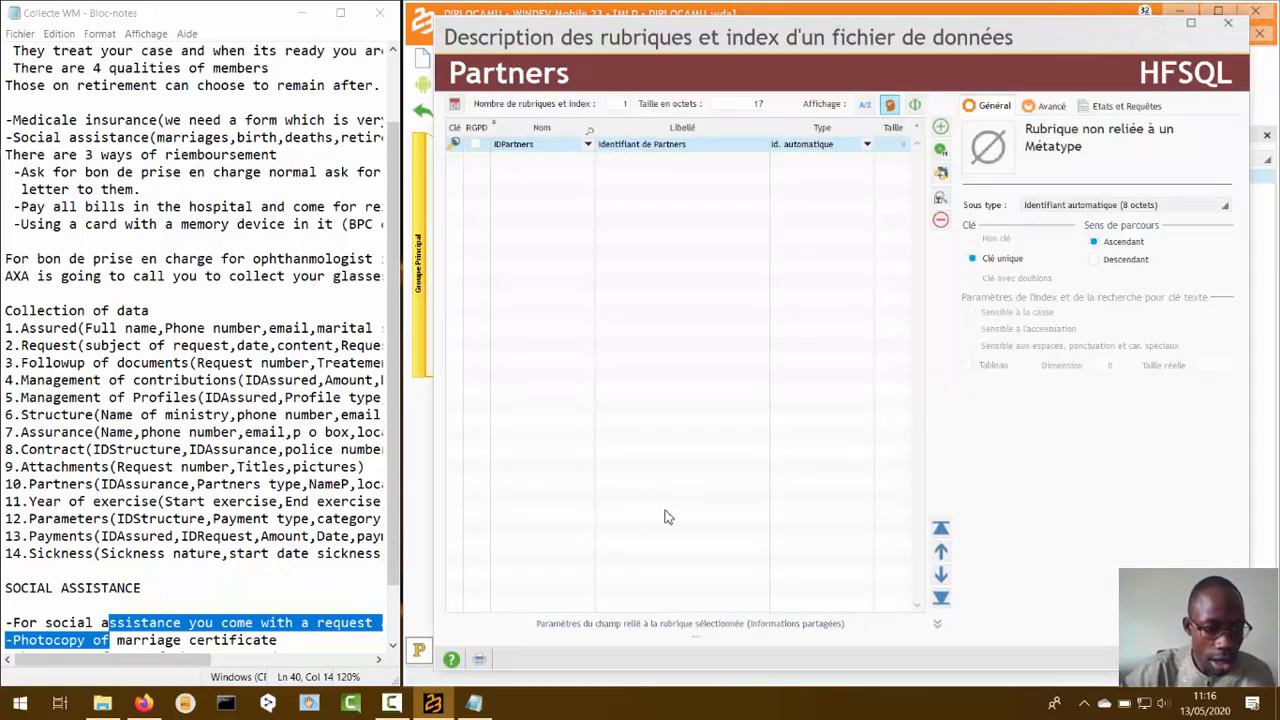
# Step: Add a text field named Partner to the Partners file, with the label "Nom du Partenaire"
pyautogui.click(513, 168)
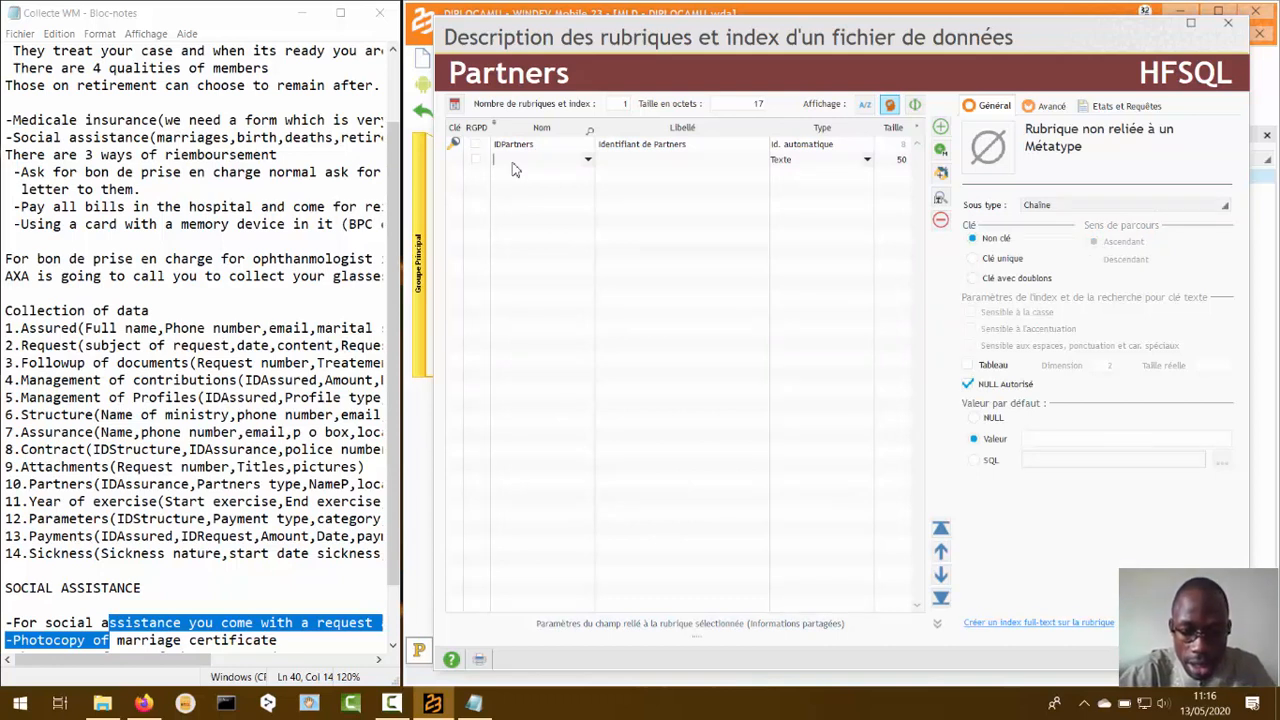
pyautogui.write('NomAssurance')
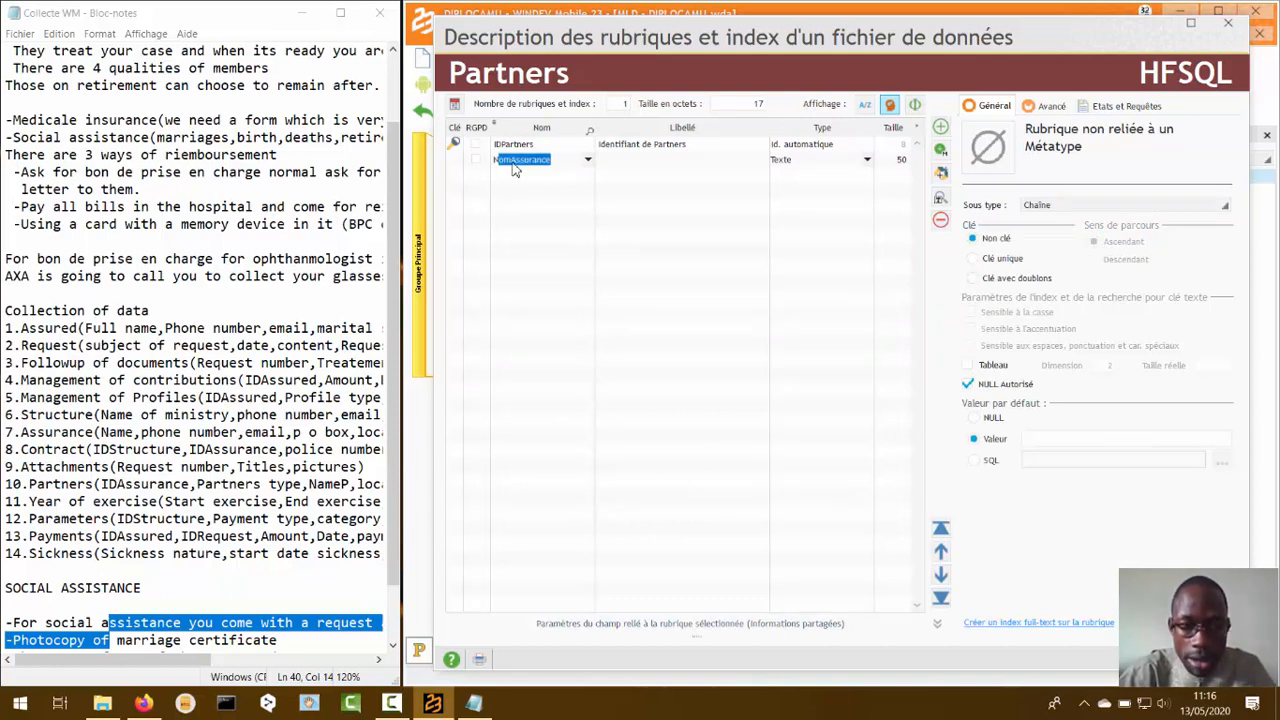
pyautogui.press('BackSpace')
pyautogui.press('BackSpace')
pyautogui.write('Partner')
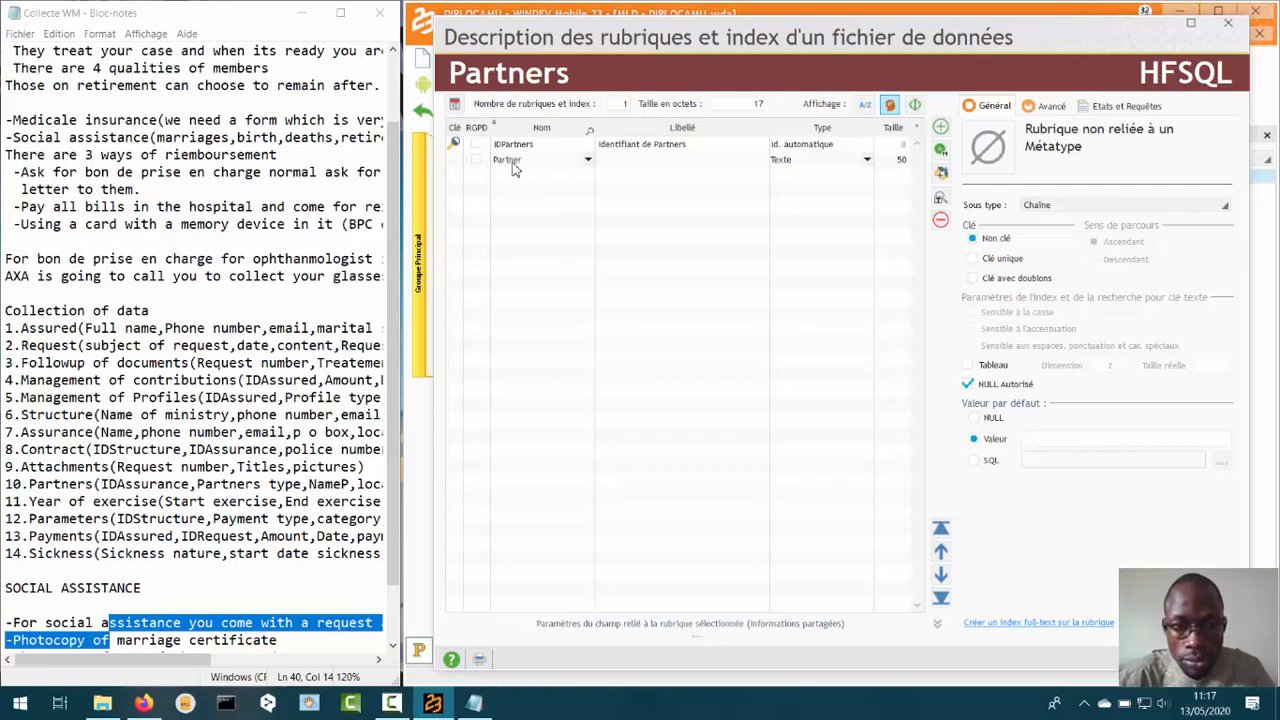
pyautogui.click(636, 162)
pyautogui.write('Nom du Partenaire')
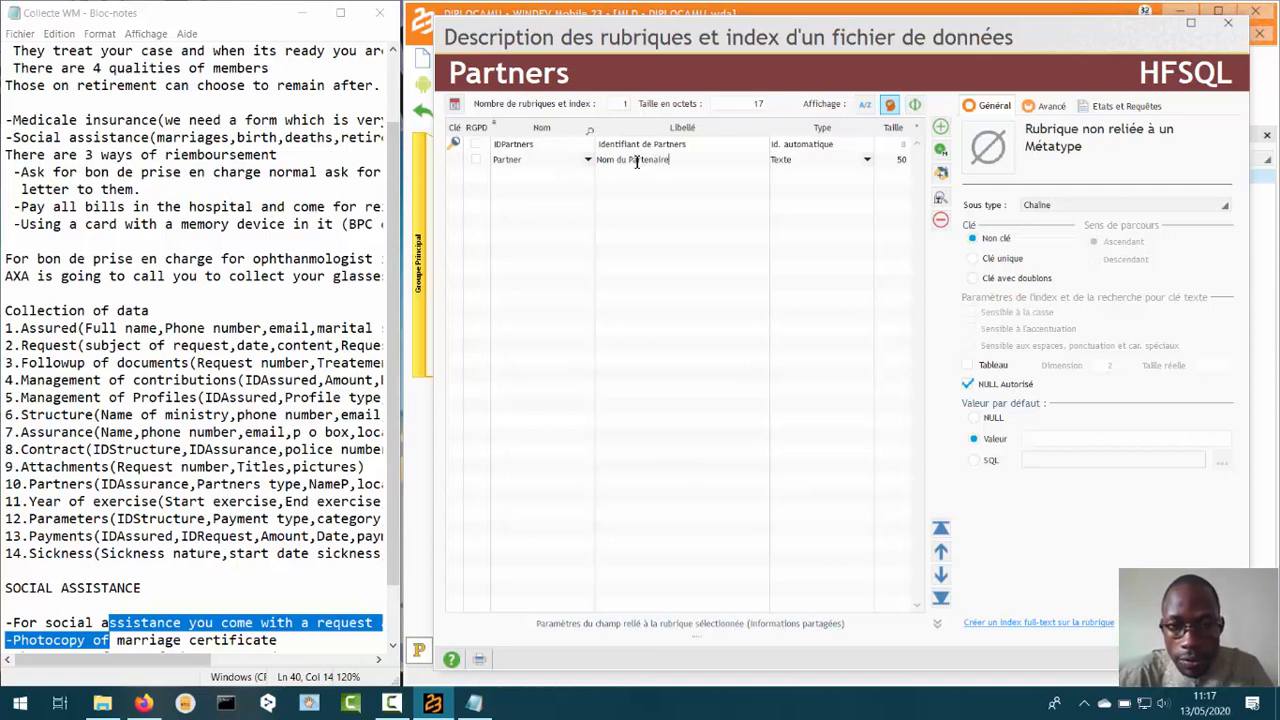
pyautogui.click(507, 192)
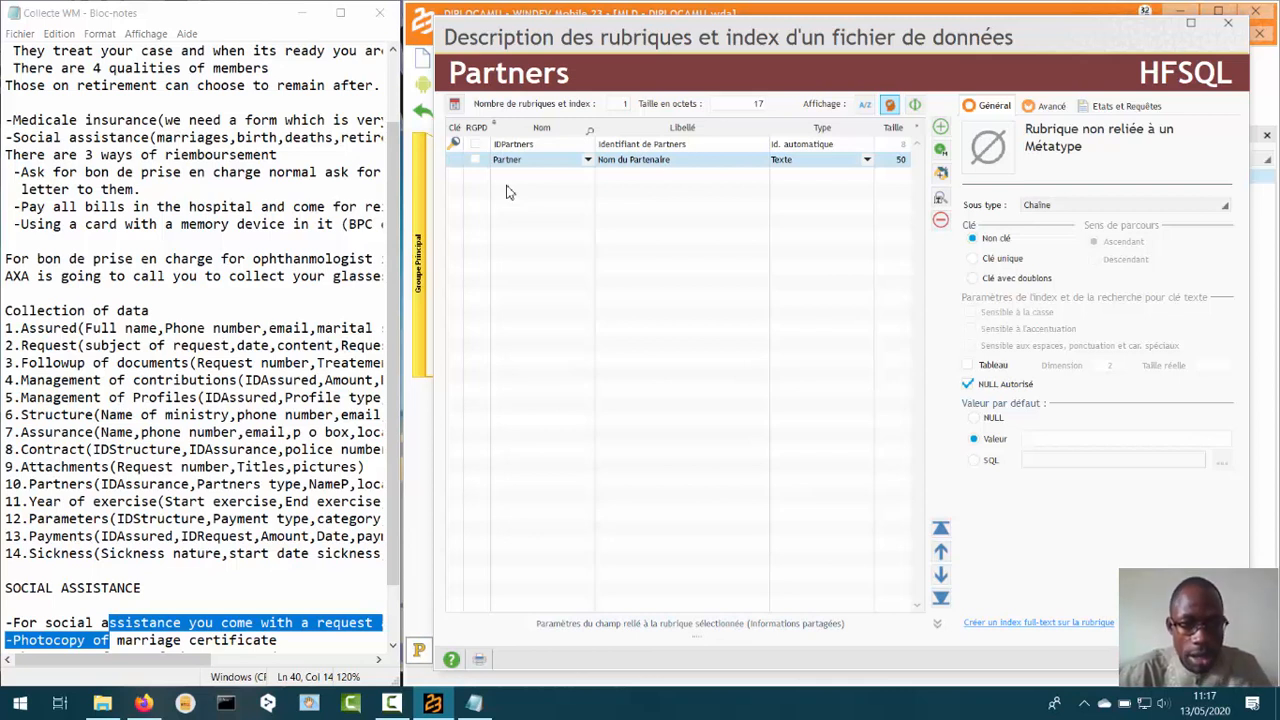
# Step: Add a text field named Type_Partners to the Partners file, keeping the default label
pyautogui.click(532, 178)
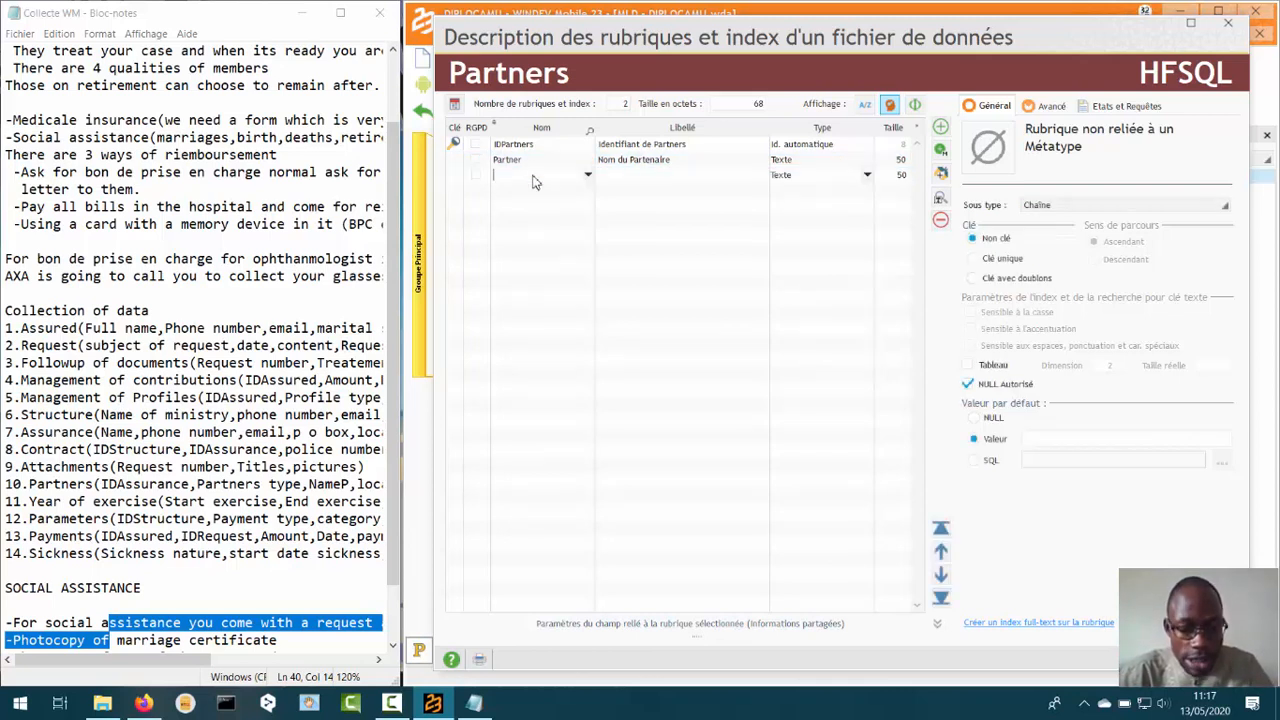
pyautogui.write('Type_Partners')
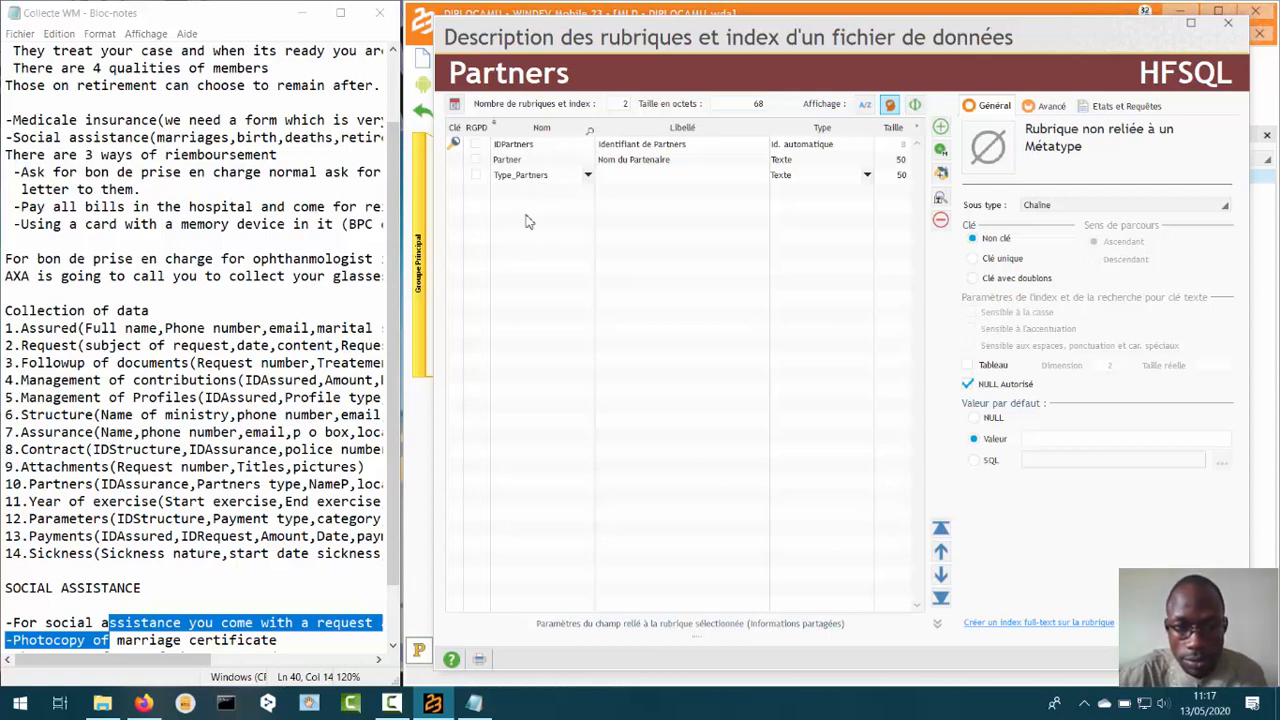
pyautogui.press('Return')
# Step: Decline the OneDrive screenshot offer and add a Téléphone field to Partners, reusing the field description from Ministère
pyautogui.click(541, 192)
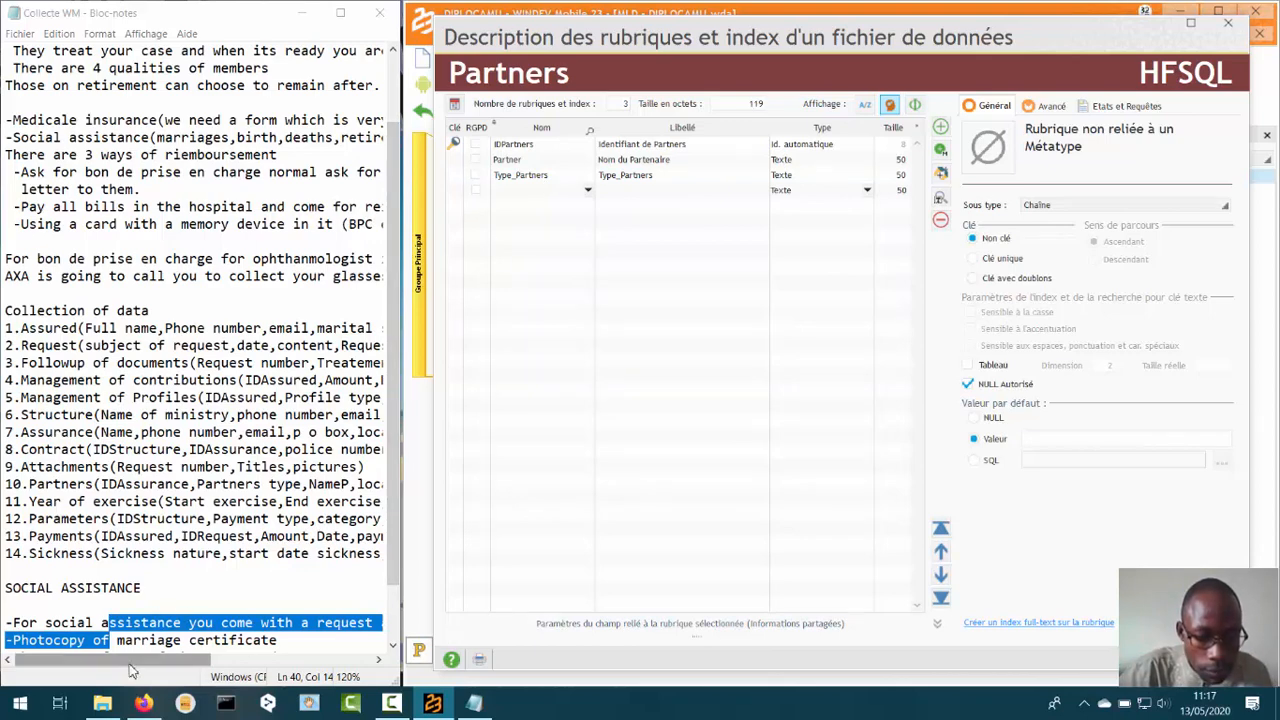
pyautogui.moveTo(134, 662); pyautogui.dragTo(204, 668)
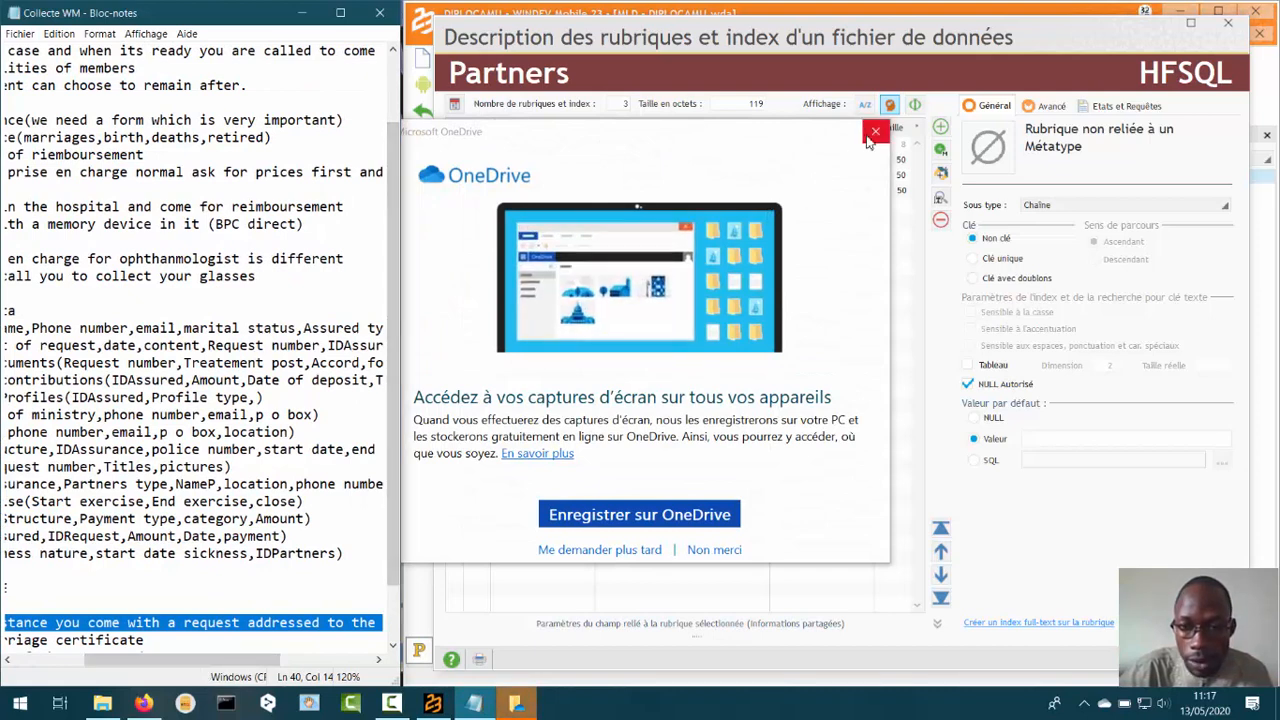
pyautogui.click(713, 551)
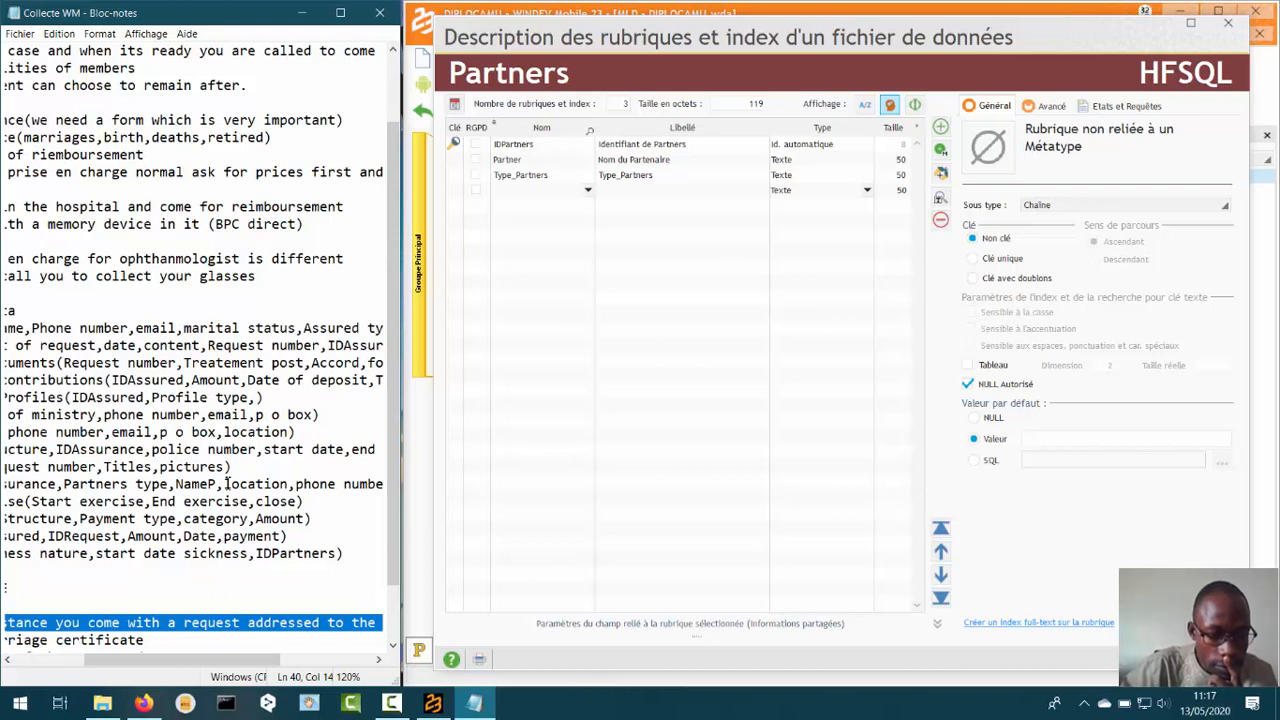
pyautogui.click(526, 190)
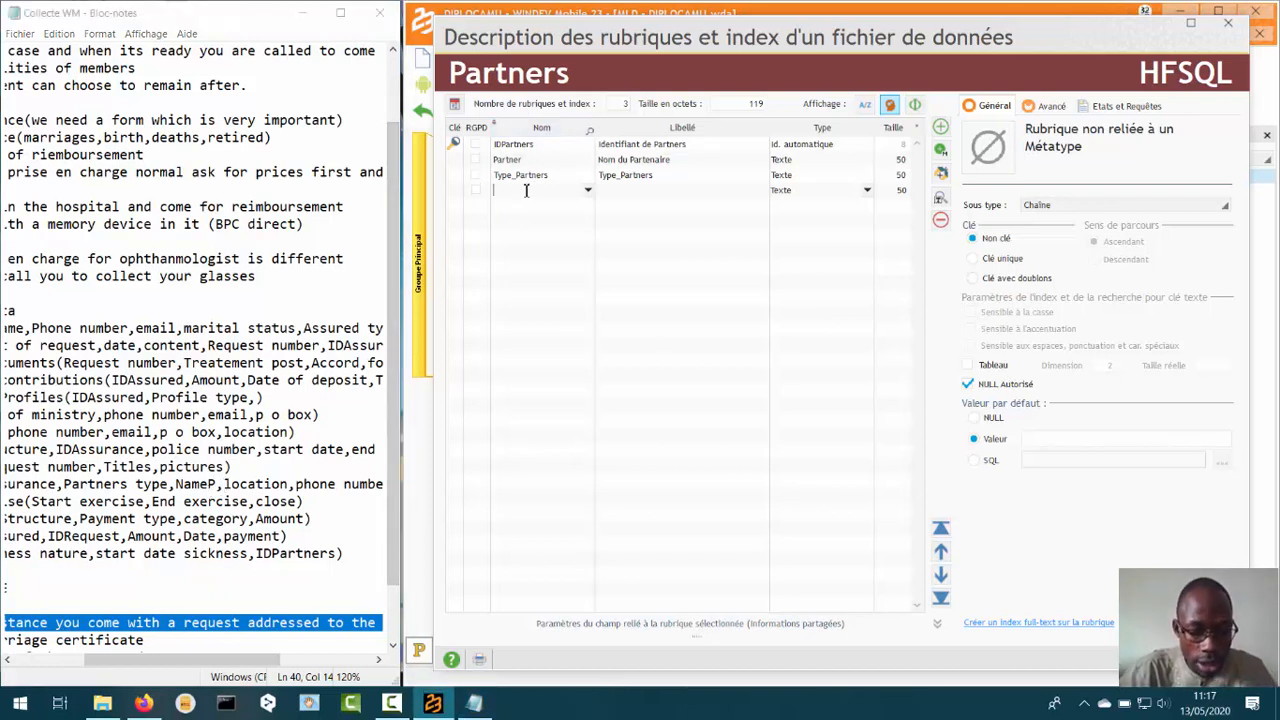
pyautogui.write('Téléphone')
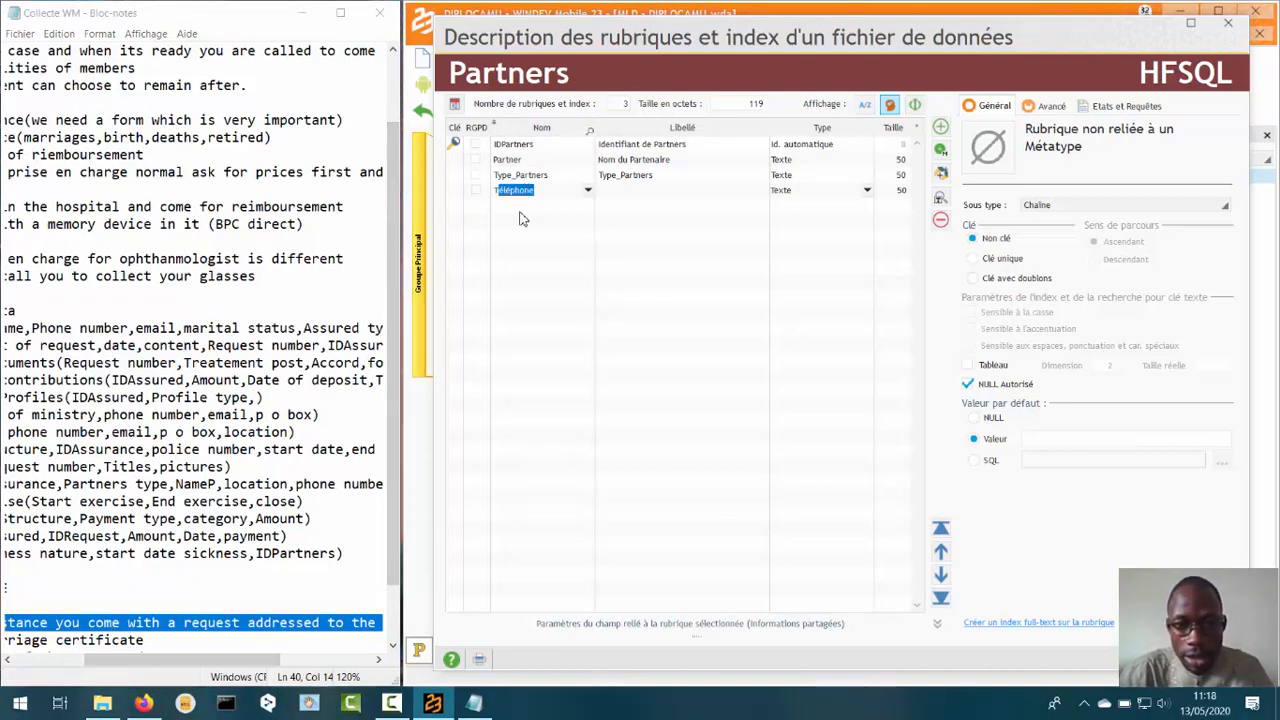
pyautogui.press('Return')
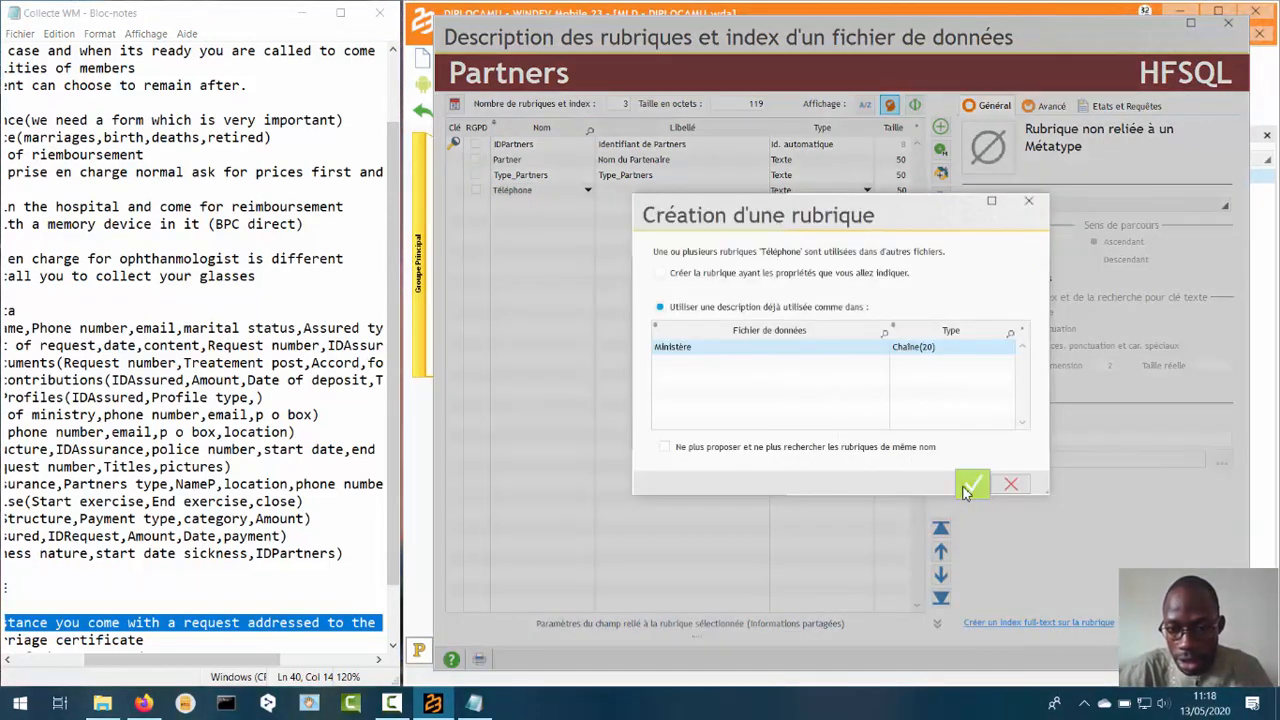
pyautogui.click(973, 487)
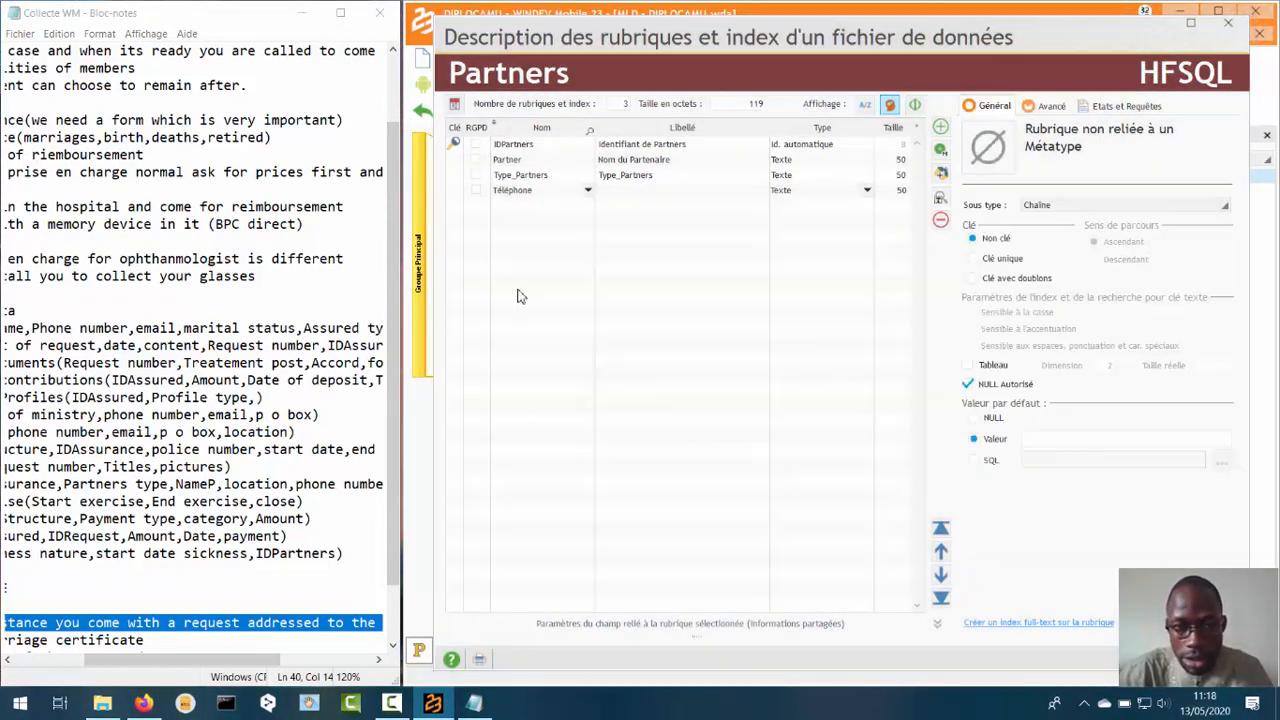
# Step: Add an Adresse_email field to the Partners file, reusing the existing field description from Ministère
pyautogui.click(533, 212)
pyautogui.write('Adresse_email')
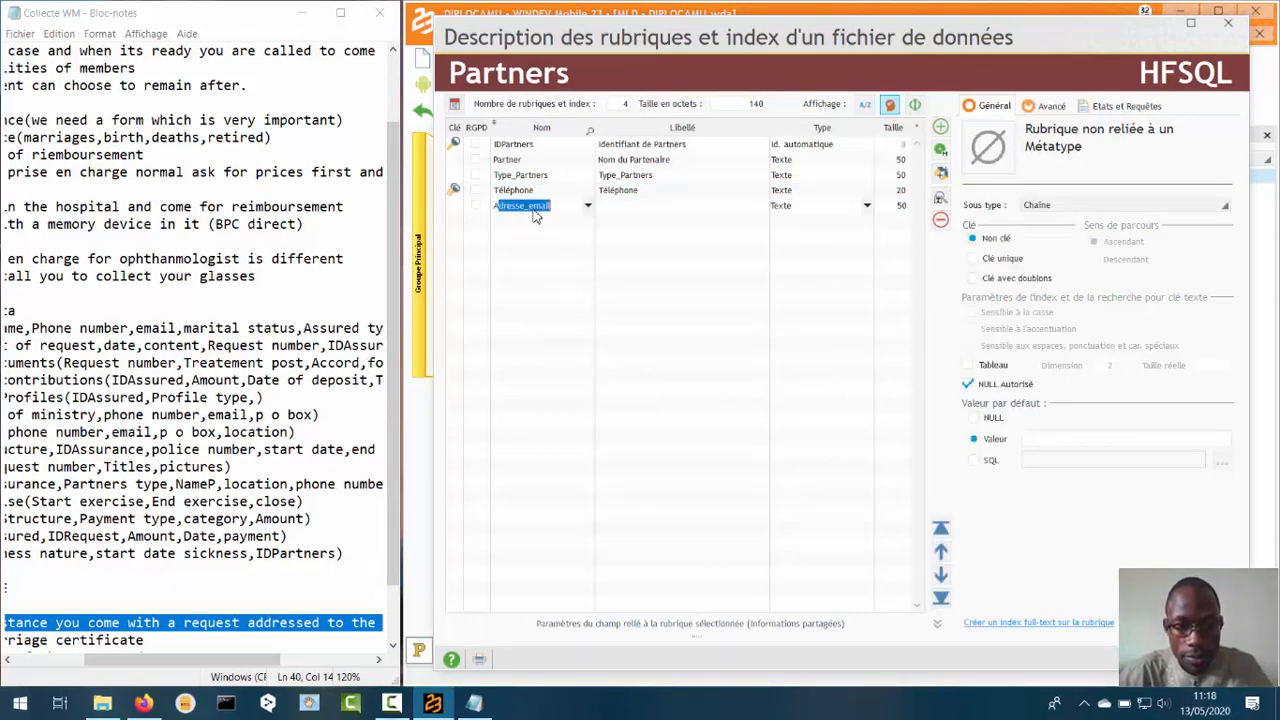
pyautogui.press('Return')
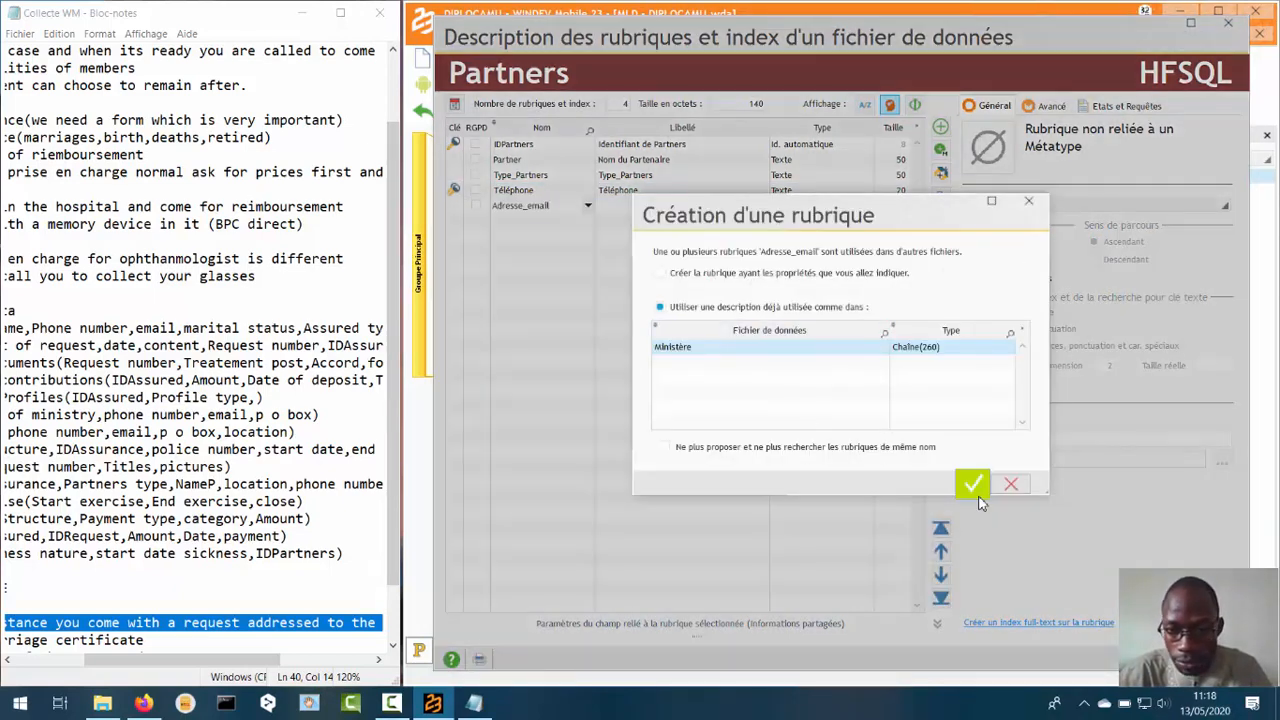
pyautogui.click(971, 487)
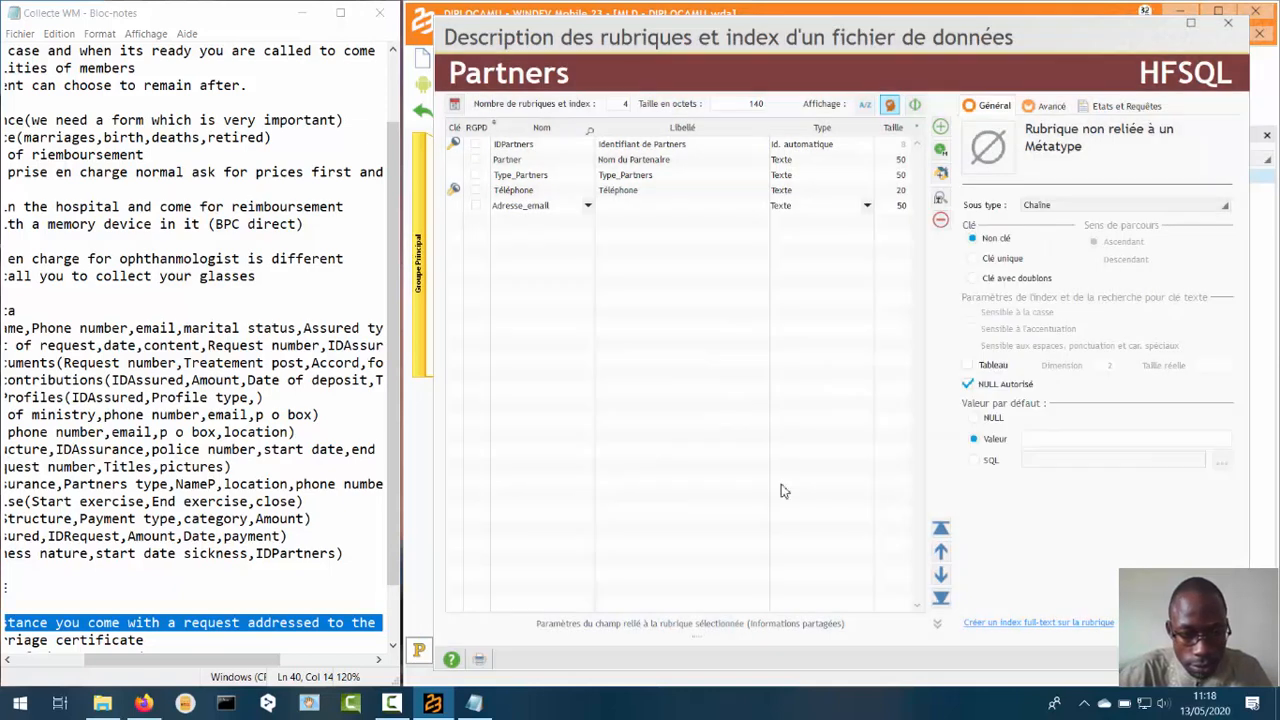
# Step: Check the Partners line in the notes and add a Location field, reusing the existing field description from Assurance
pyautogui.click(167, 661)
pyautogui.moveTo(167, 661); pyautogui.dragTo(90, 661)
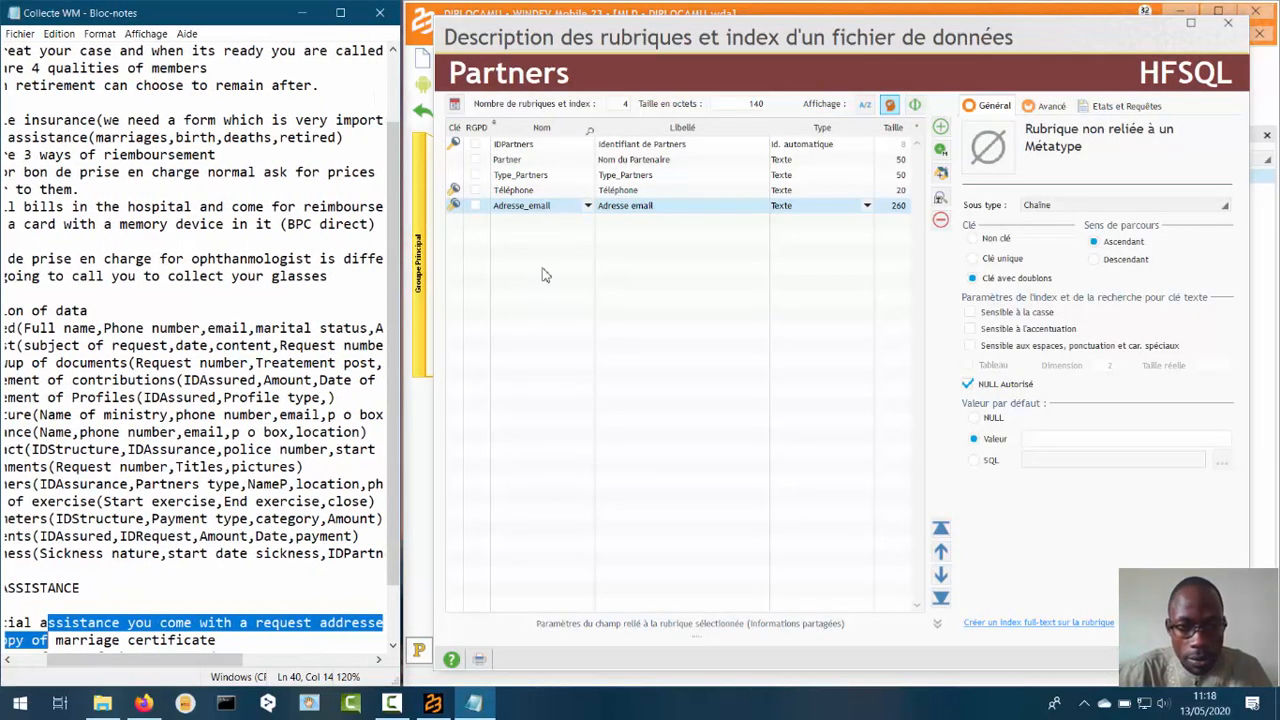
pyautogui.click(518, 222)
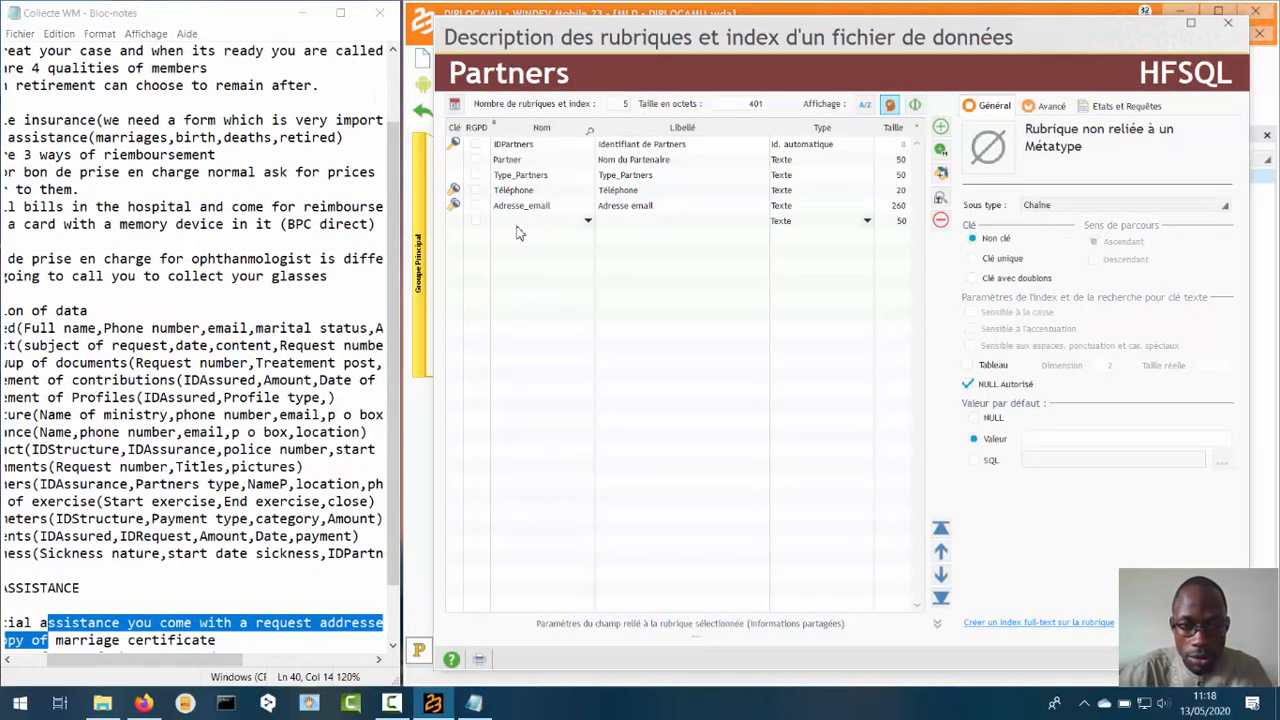
pyautogui.write('Location')
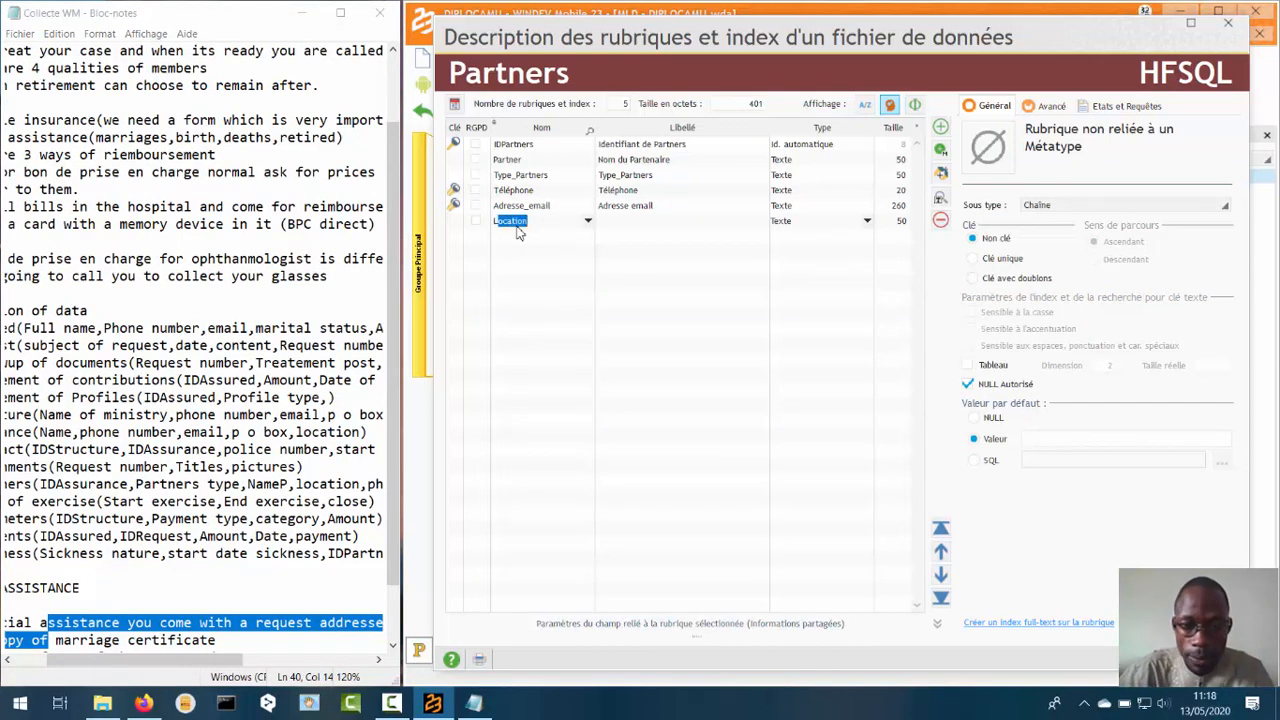
pyautogui.click(520, 276)
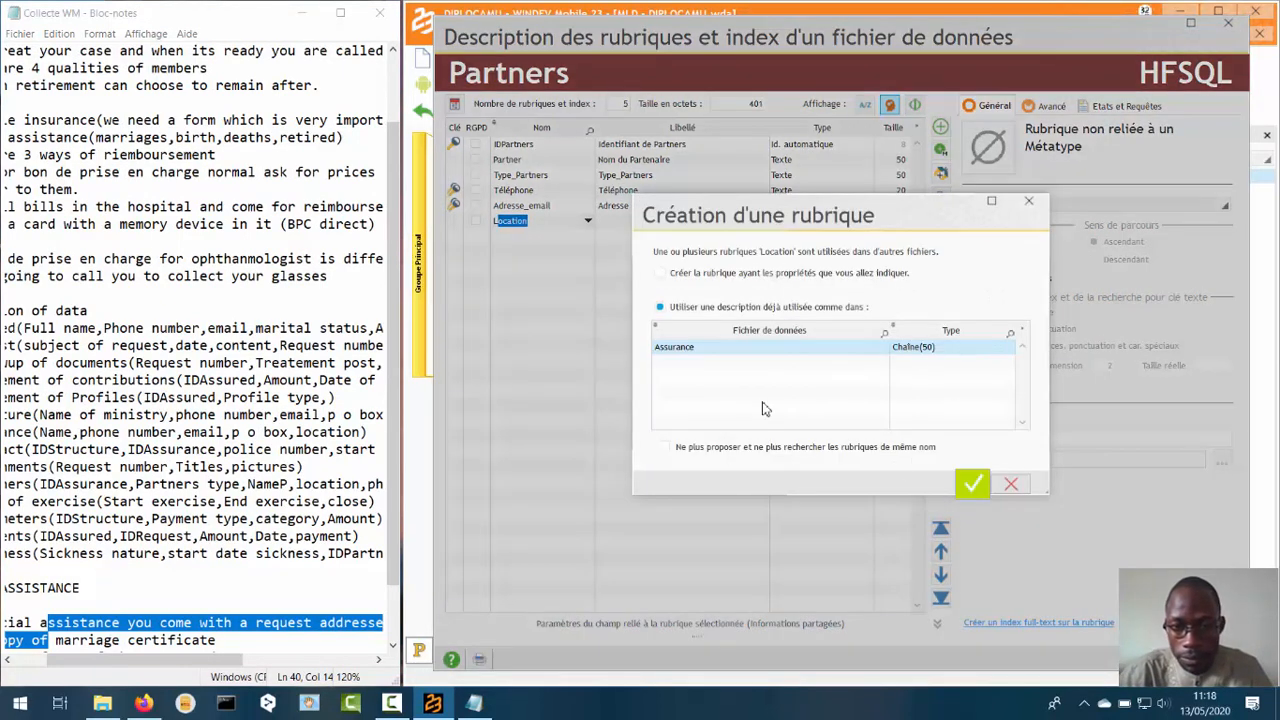
pyautogui.click(982, 490)
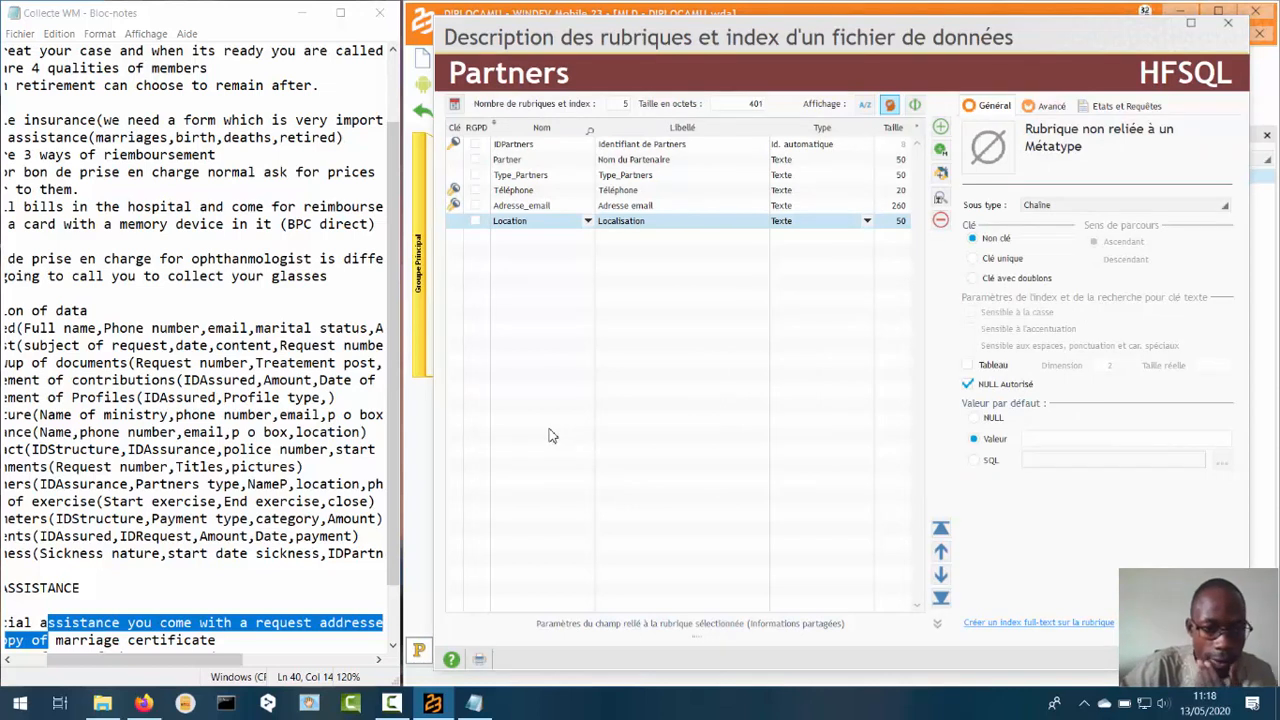
# Step: Make the Partner and Type_Partners fields keys with duplicates (Clé avec doublons) and validate the Partners file description
pyautogui.click(520, 160)
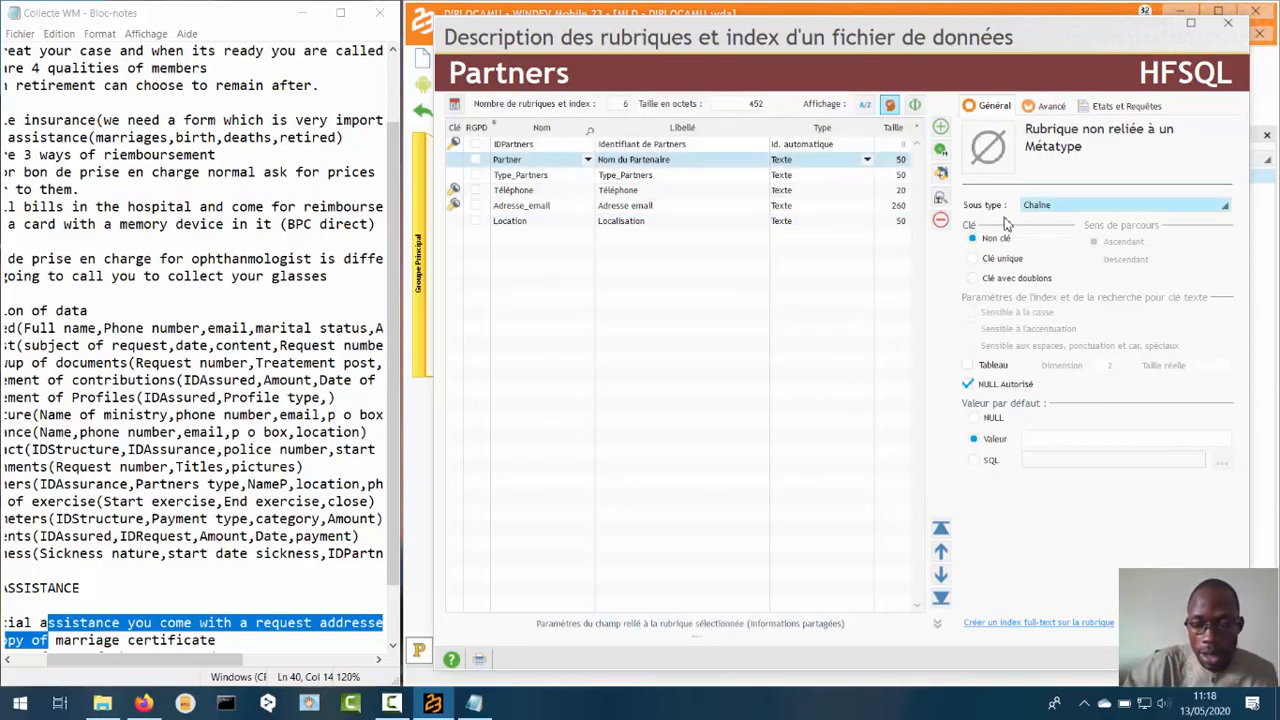
pyautogui.click(1020, 280)
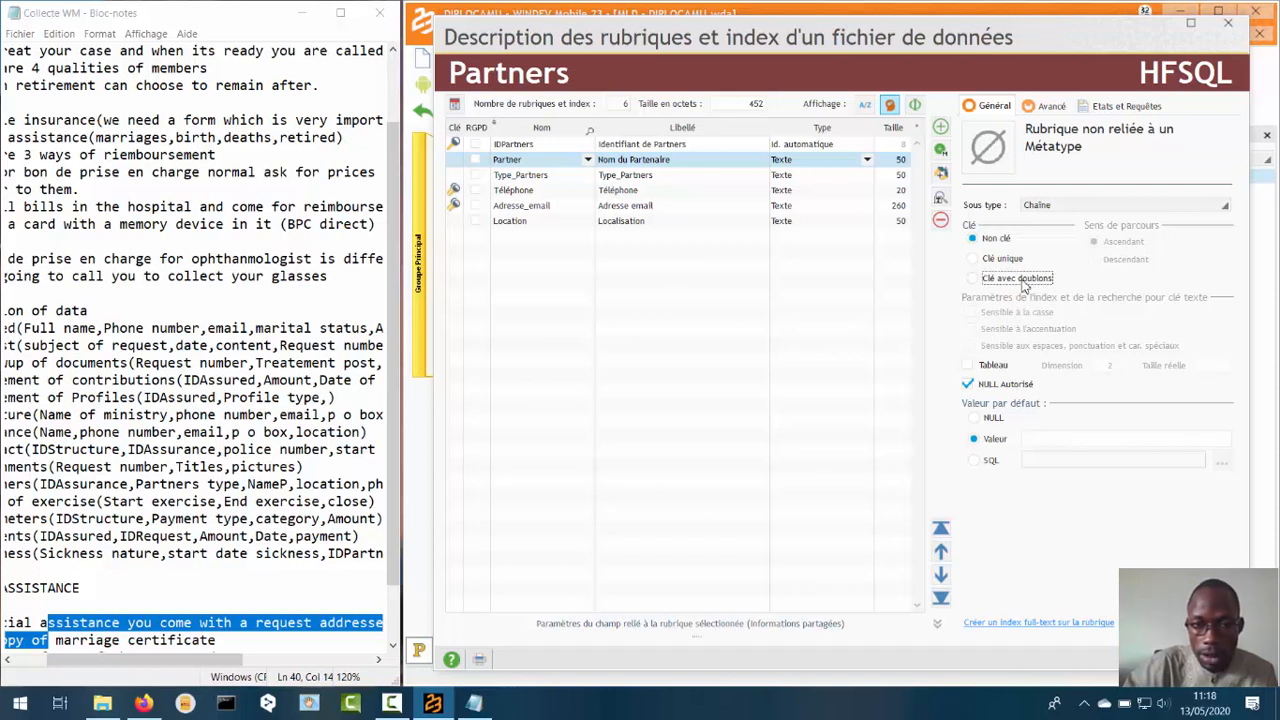
pyautogui.click(555, 176)
pyautogui.click(1020, 279)
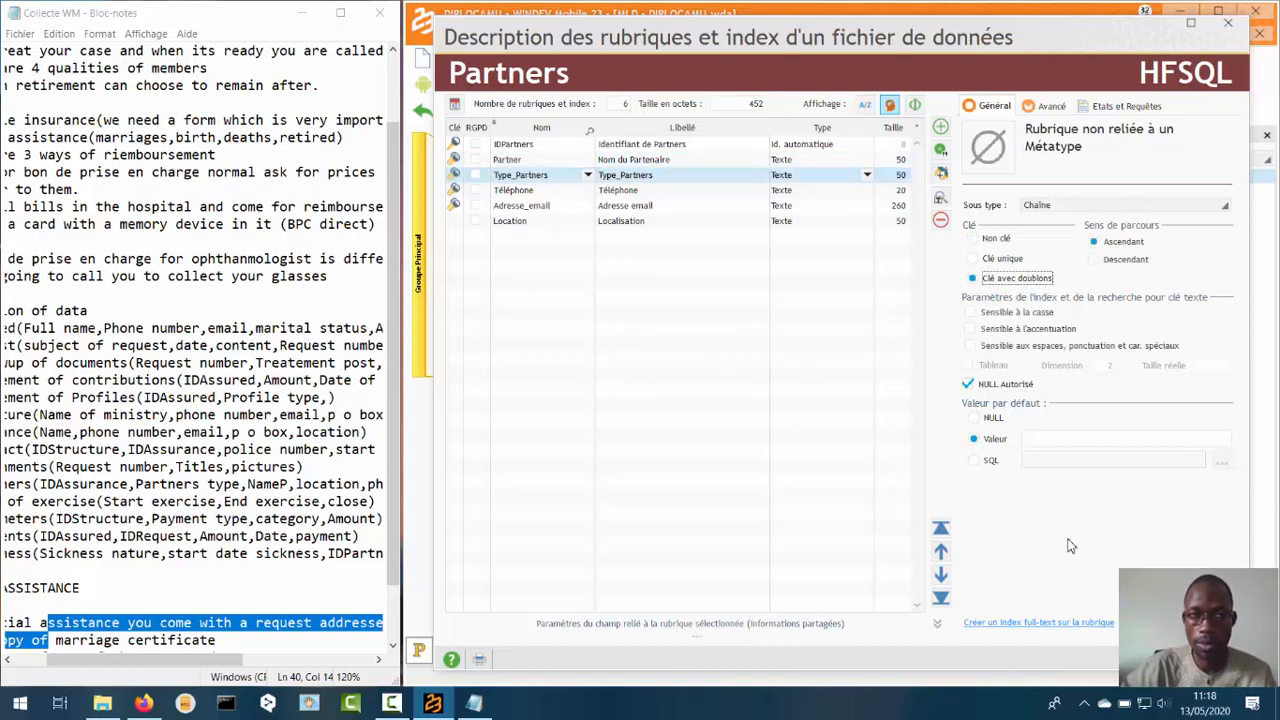
pyautogui.moveTo(1073, 546); pyautogui.dragTo(1069, 508)
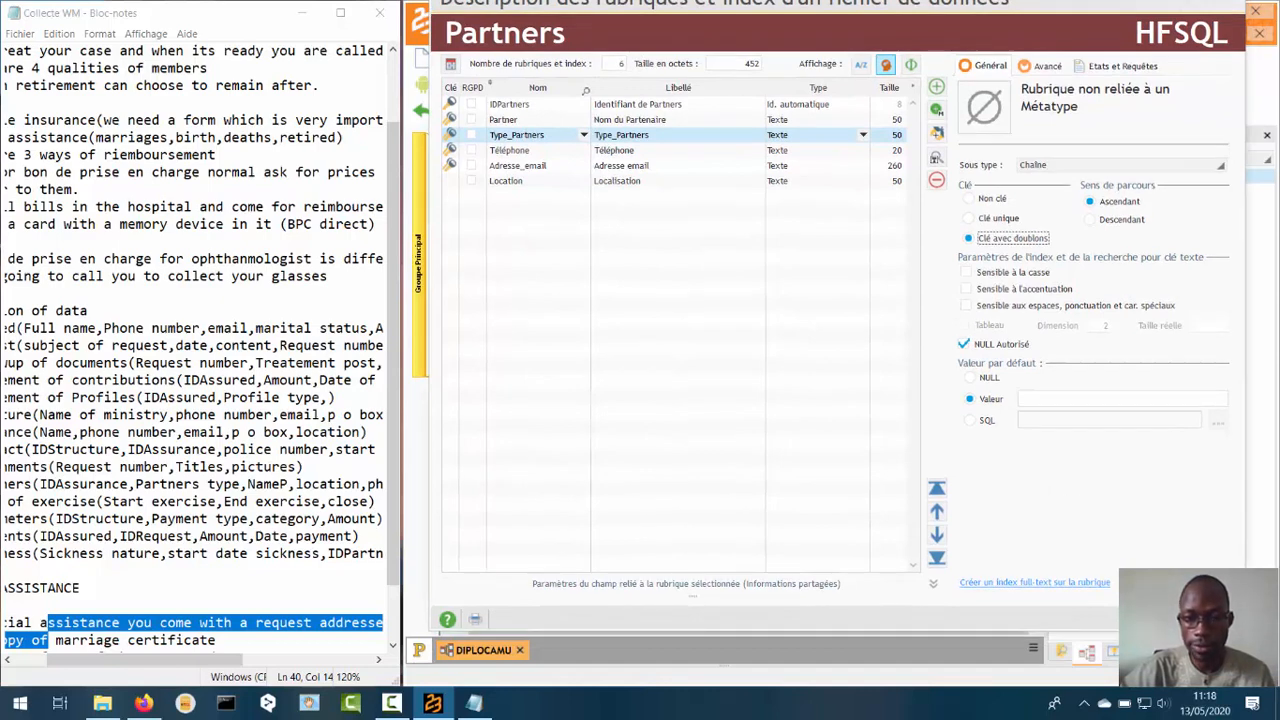
pyautogui.click(1152, 619)
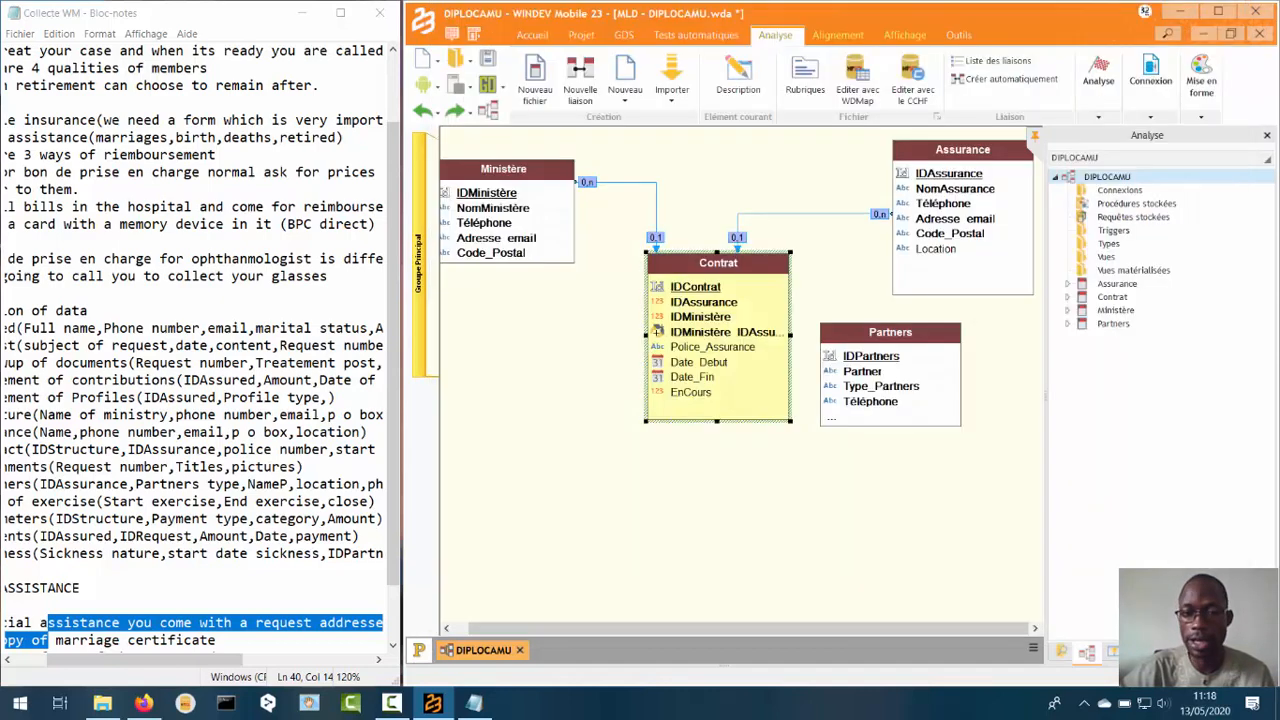
# Step: Enlarge the Partners table in the diagram to fit all its fields and move it to the right of Assurance, leaving a gap
pyautogui.click(877, 386)
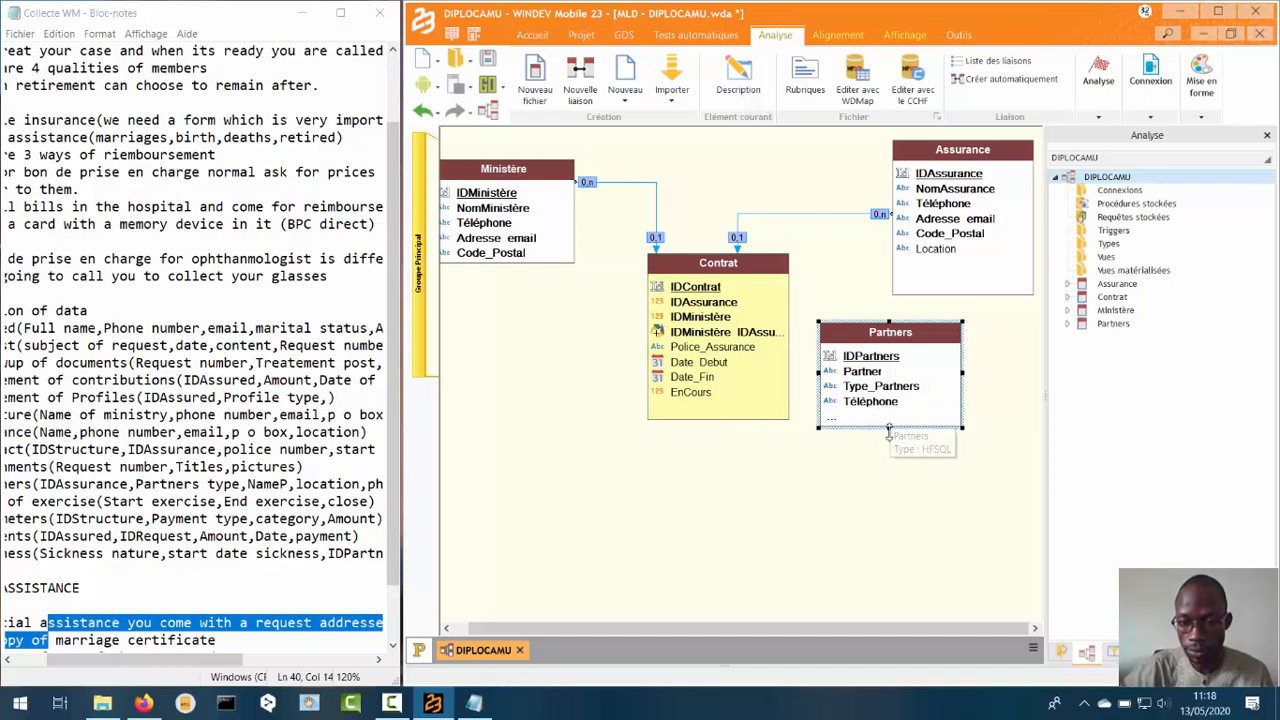
pyautogui.moveTo(889, 478); pyautogui.dragTo(889, 496)
pyautogui.moveTo(870, 338); pyautogui.dragTo(1022, 160)
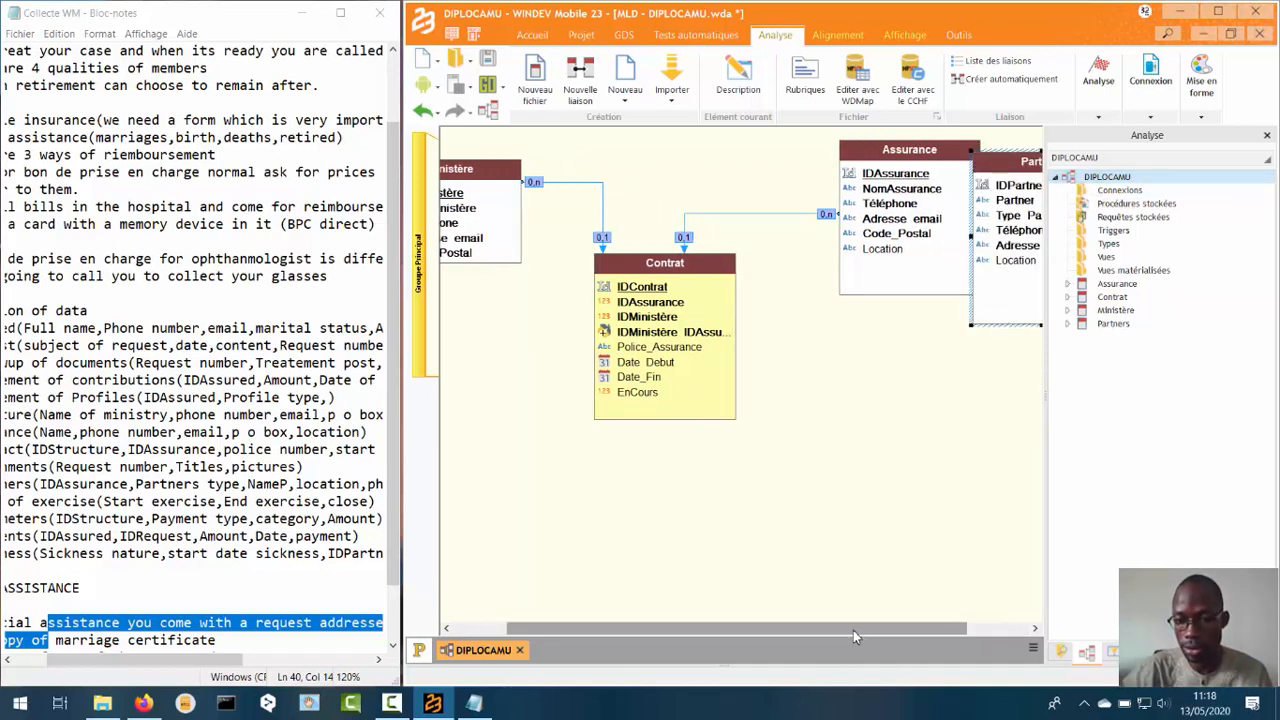
pyautogui.moveTo(853, 630); pyautogui.dragTo(914, 630)
pyautogui.moveTo(908, 160); pyautogui.dragTo(1025, 162)
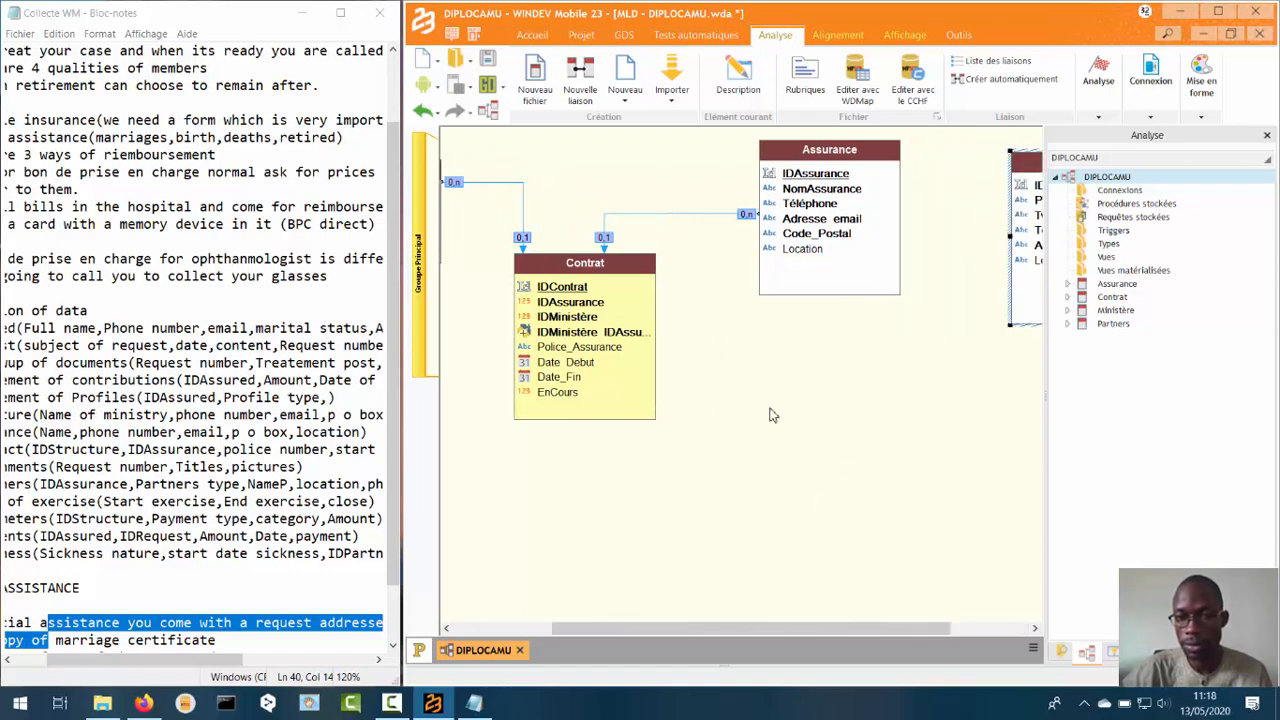